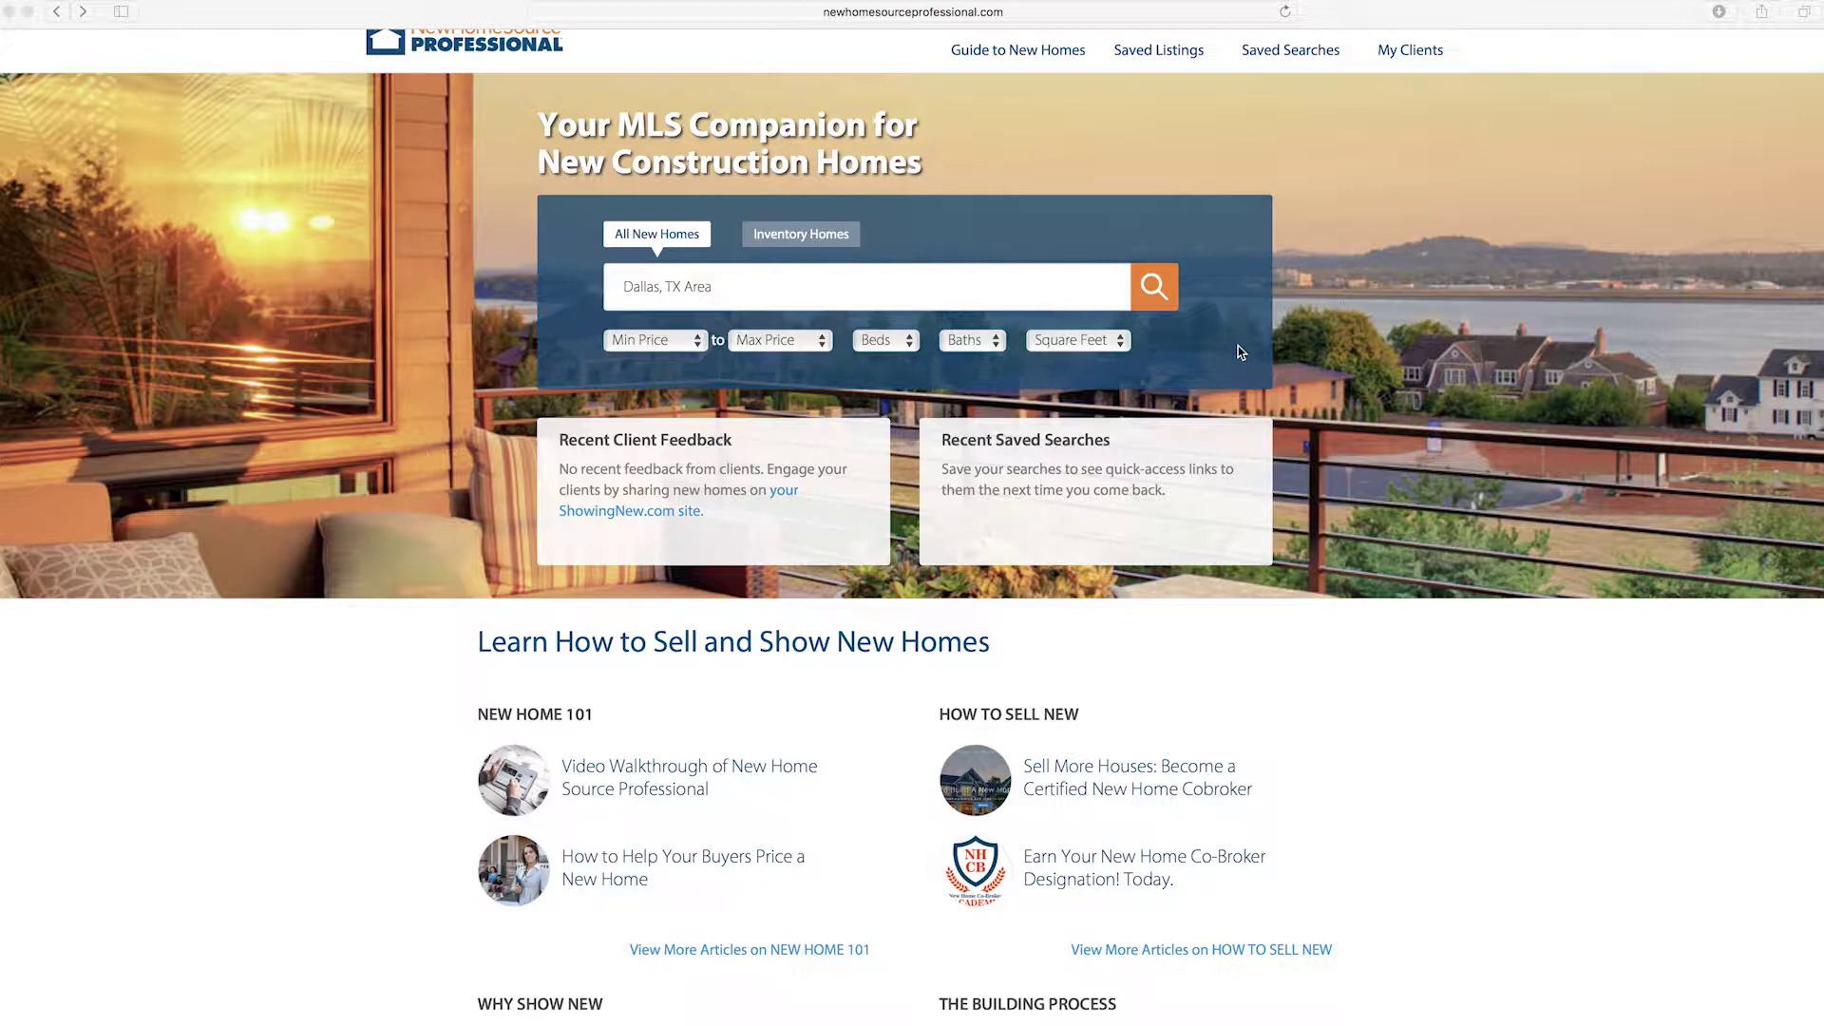
Step: Search new homes in the Dallas, TX Area to list its 9313 home results
{"action": "left_click", "coordinate": [1154, 286]}
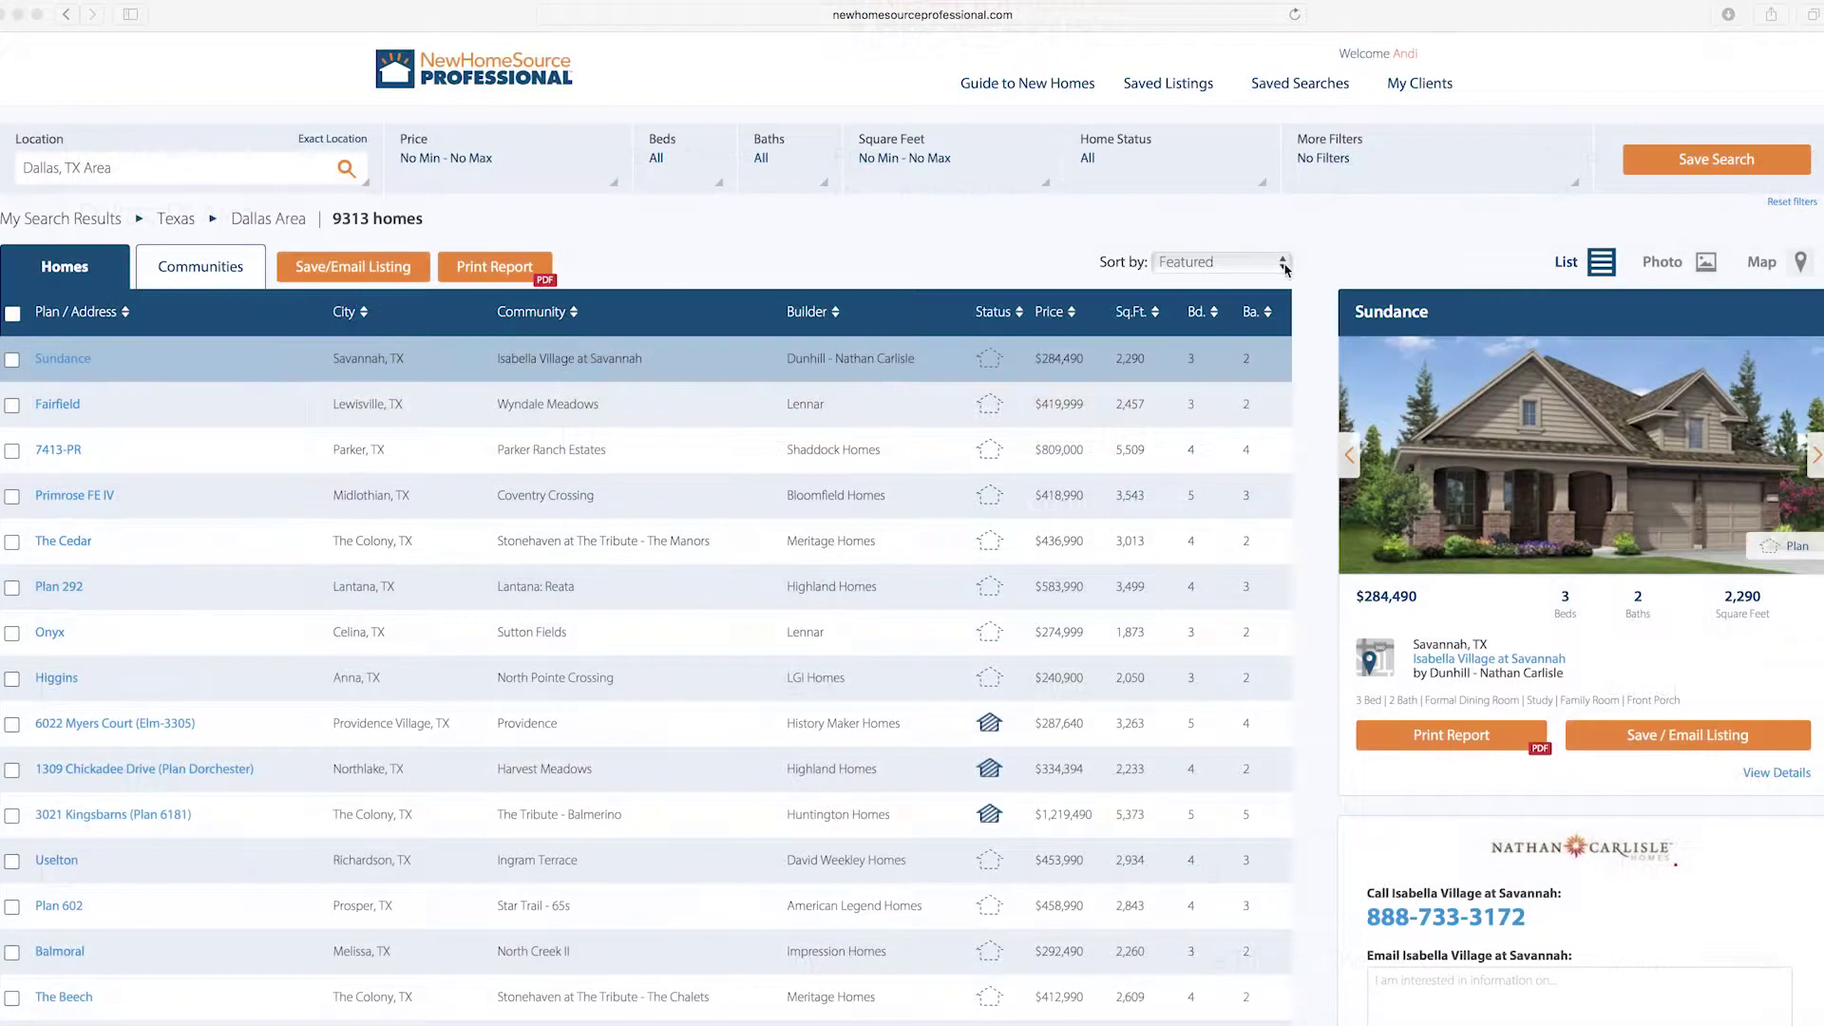
{"action": "left_click", "coordinate": [1285, 267]}
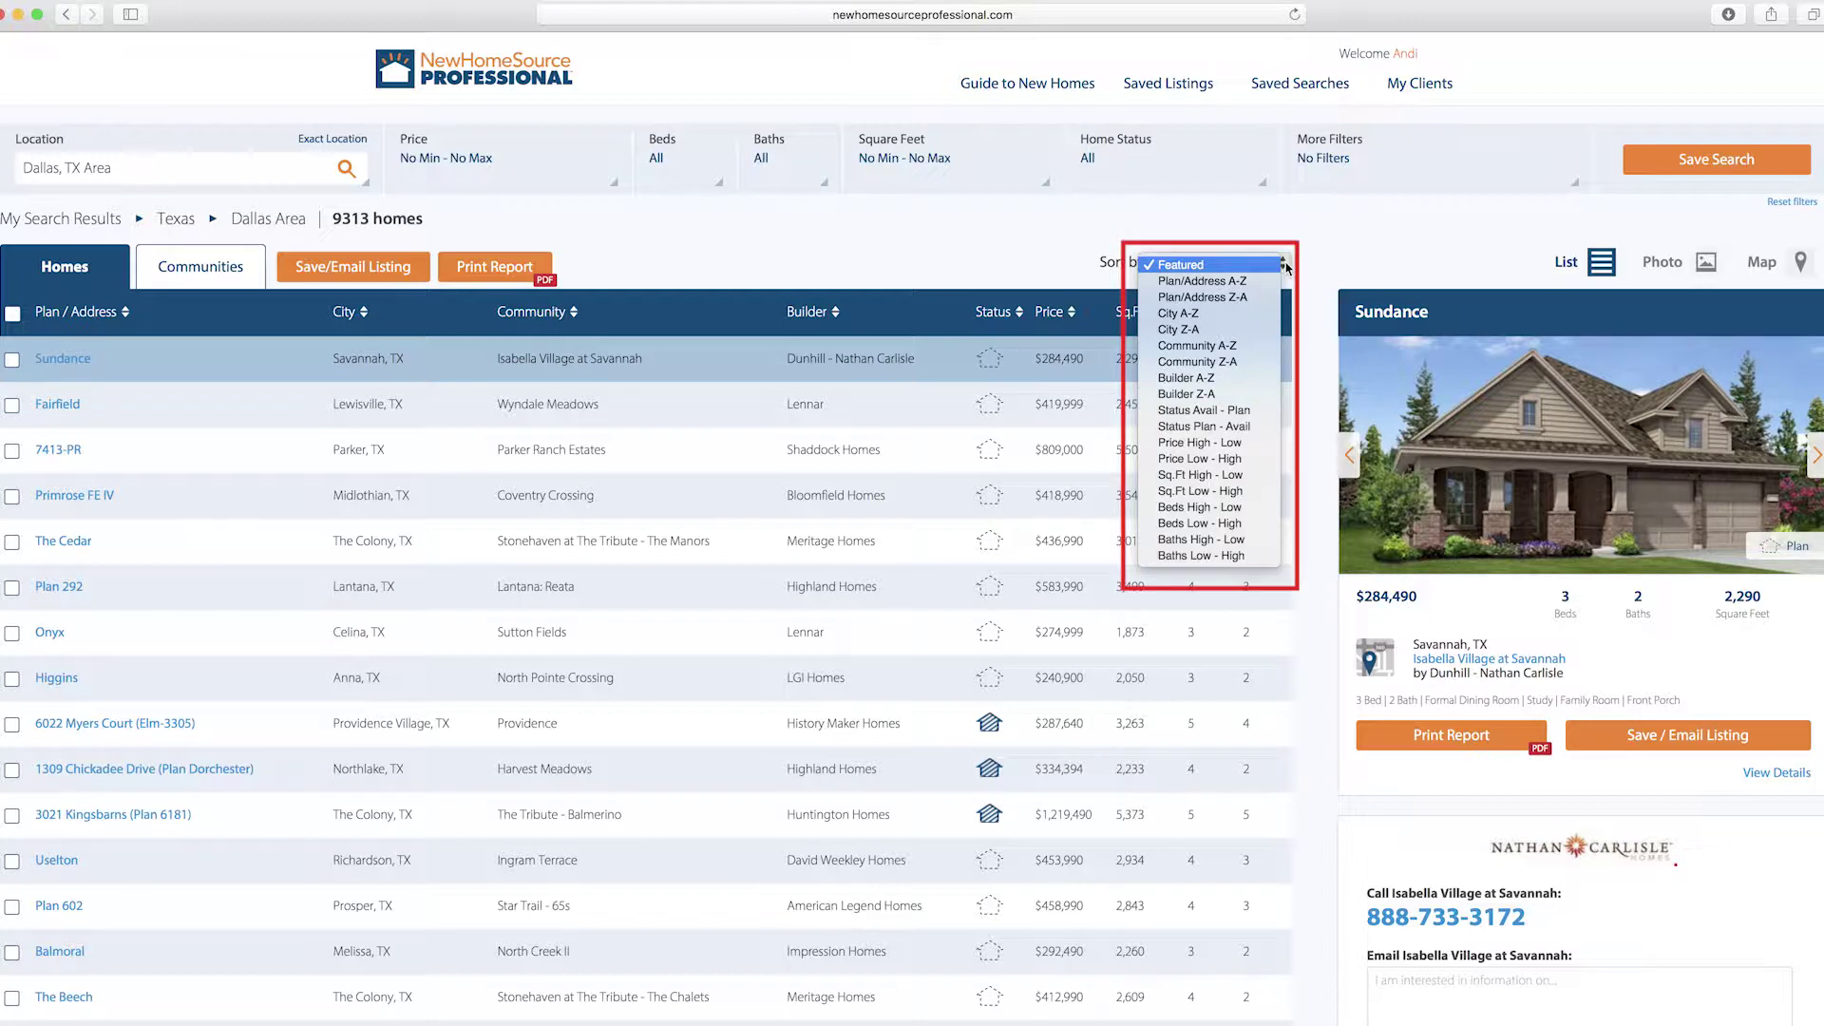
Step: Keep Featured sorting and switch the Dallas results to the 691 communities
{"action": "left_click", "coordinate": [1282, 265]}
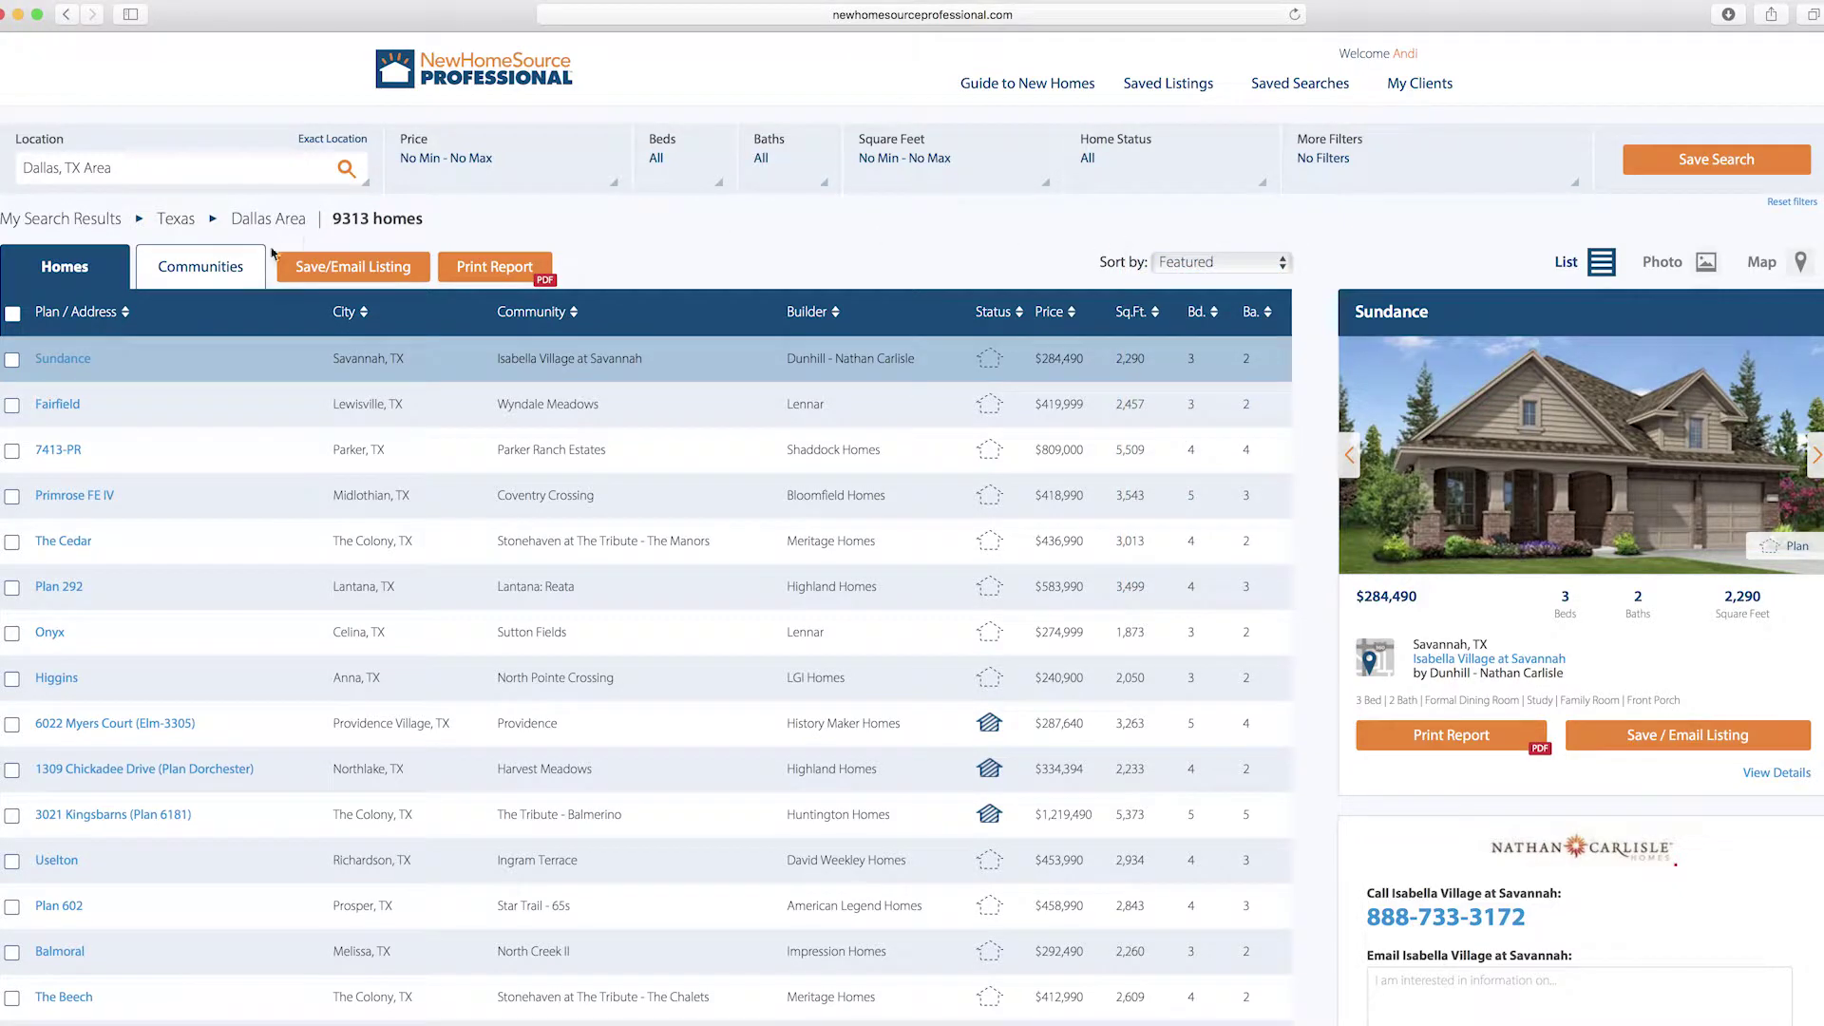
{"action": "left_click", "coordinate": [217, 271]}
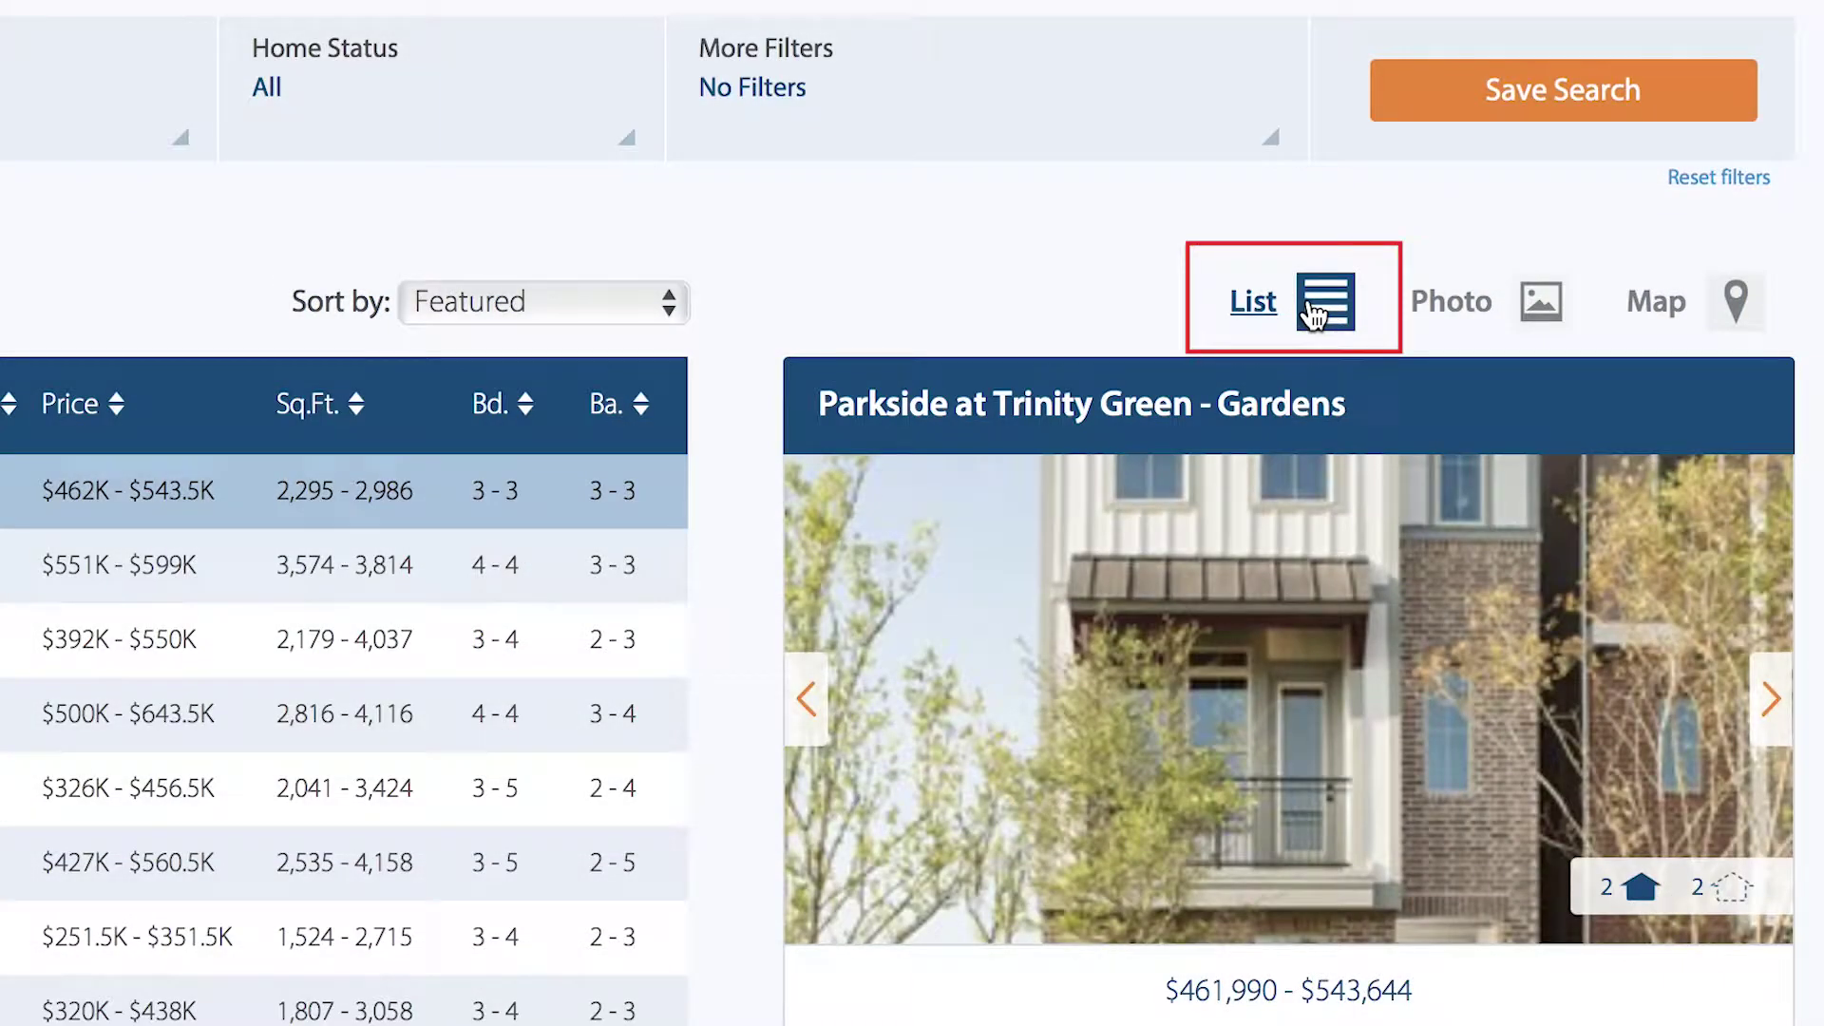
Step: Browse the Mustang Lakes 74s photo card, then plot the 691 communities on the map
{"action": "left_click", "coordinate": [1539, 327]}
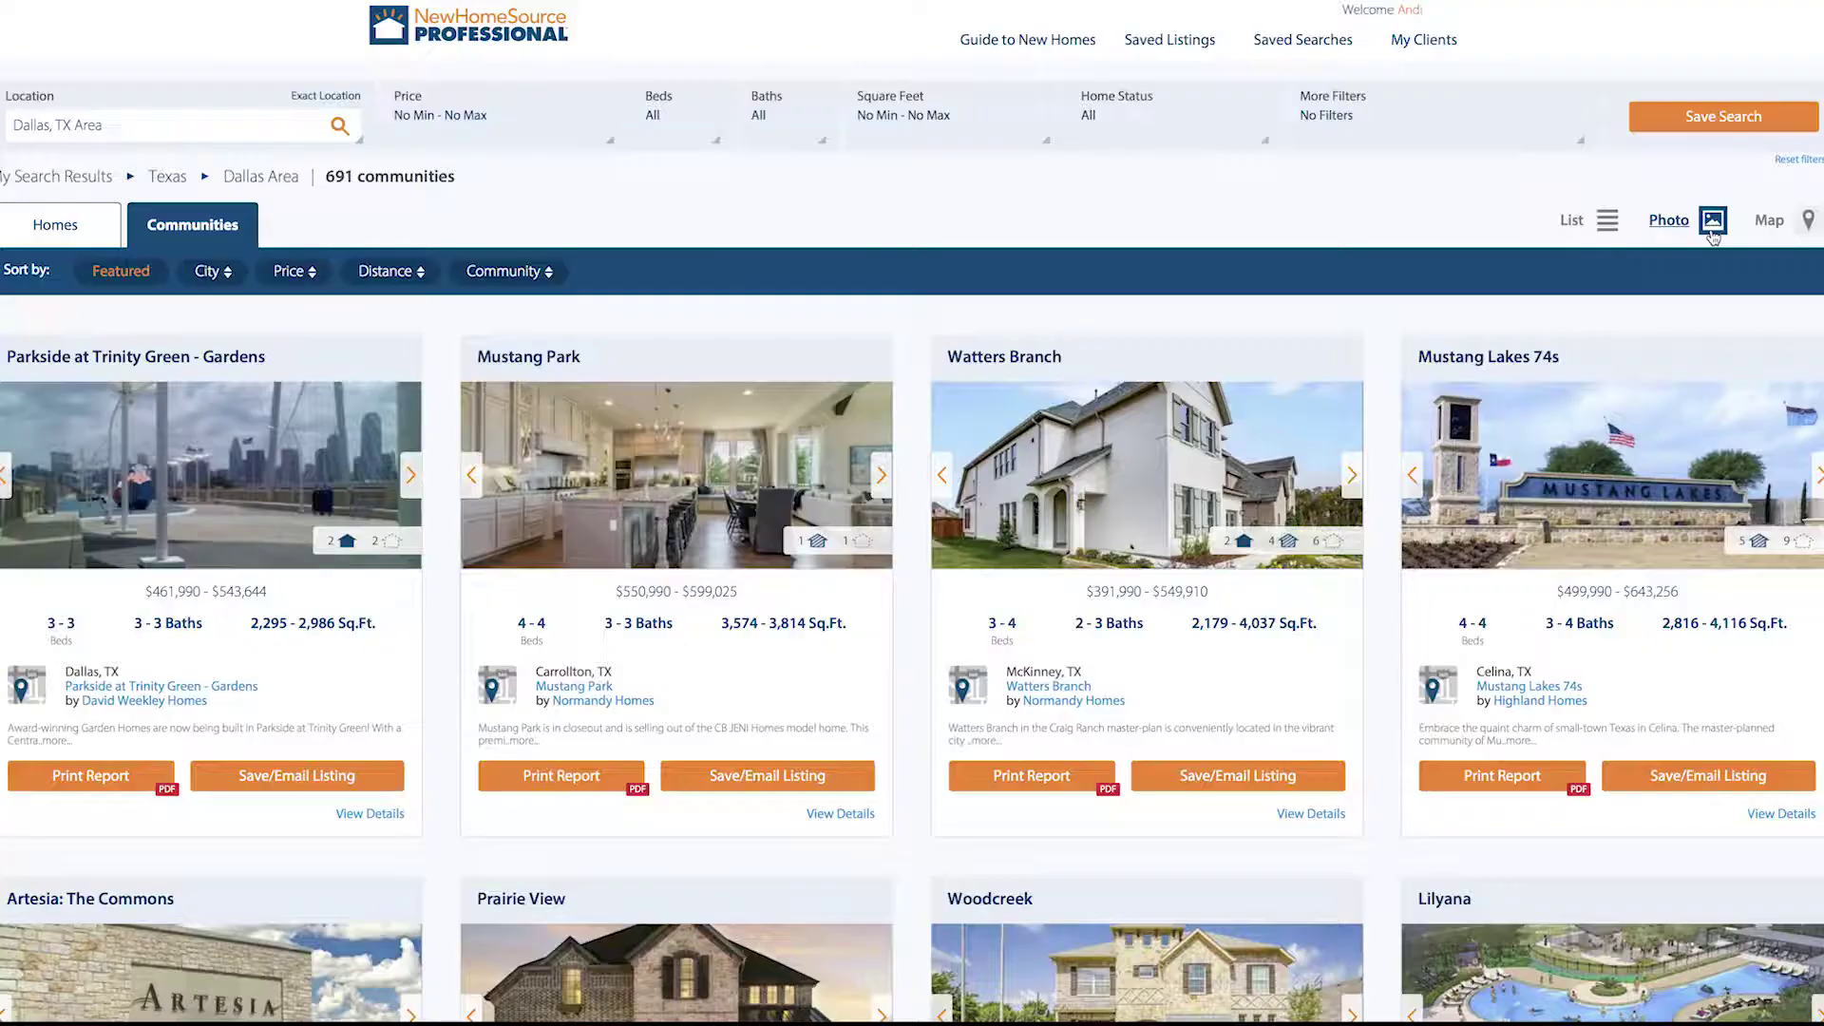
{"action": "left_click", "coordinate": [1817, 475]}
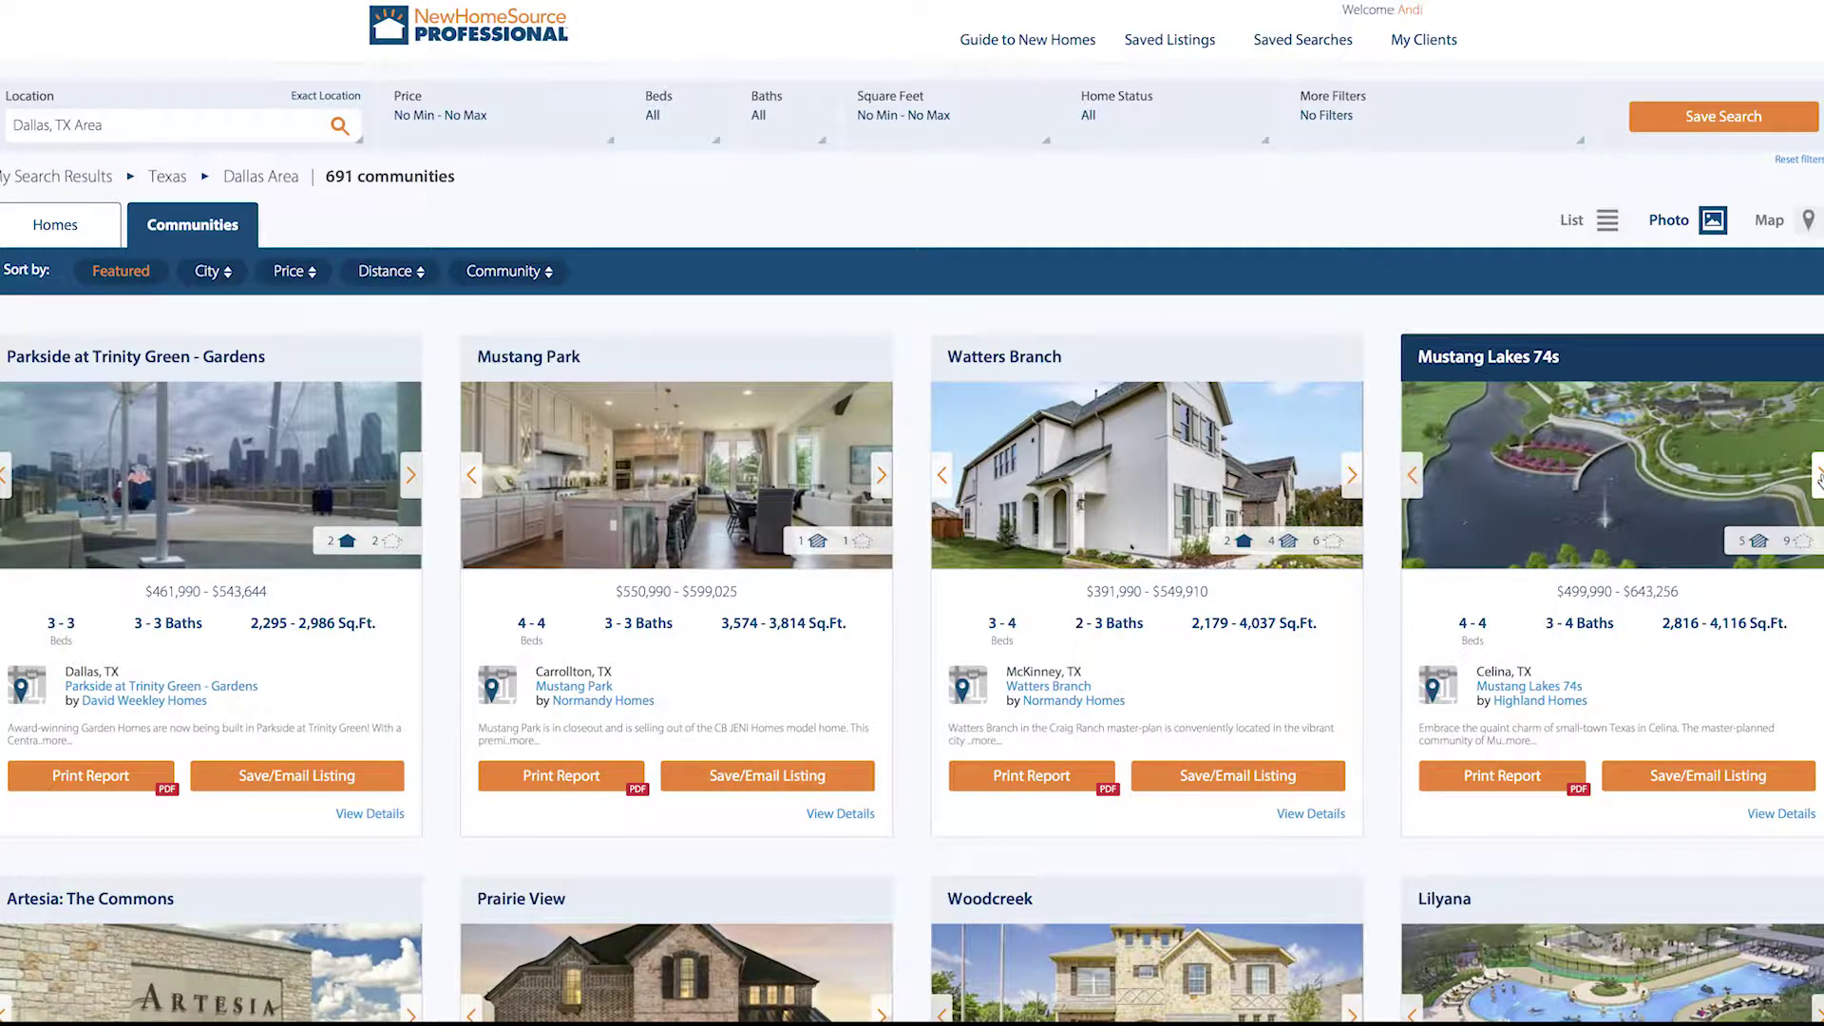
{"action": "left_click", "coordinate": [1817, 475]}
{"action": "left_click", "coordinate": [1816, 475]}
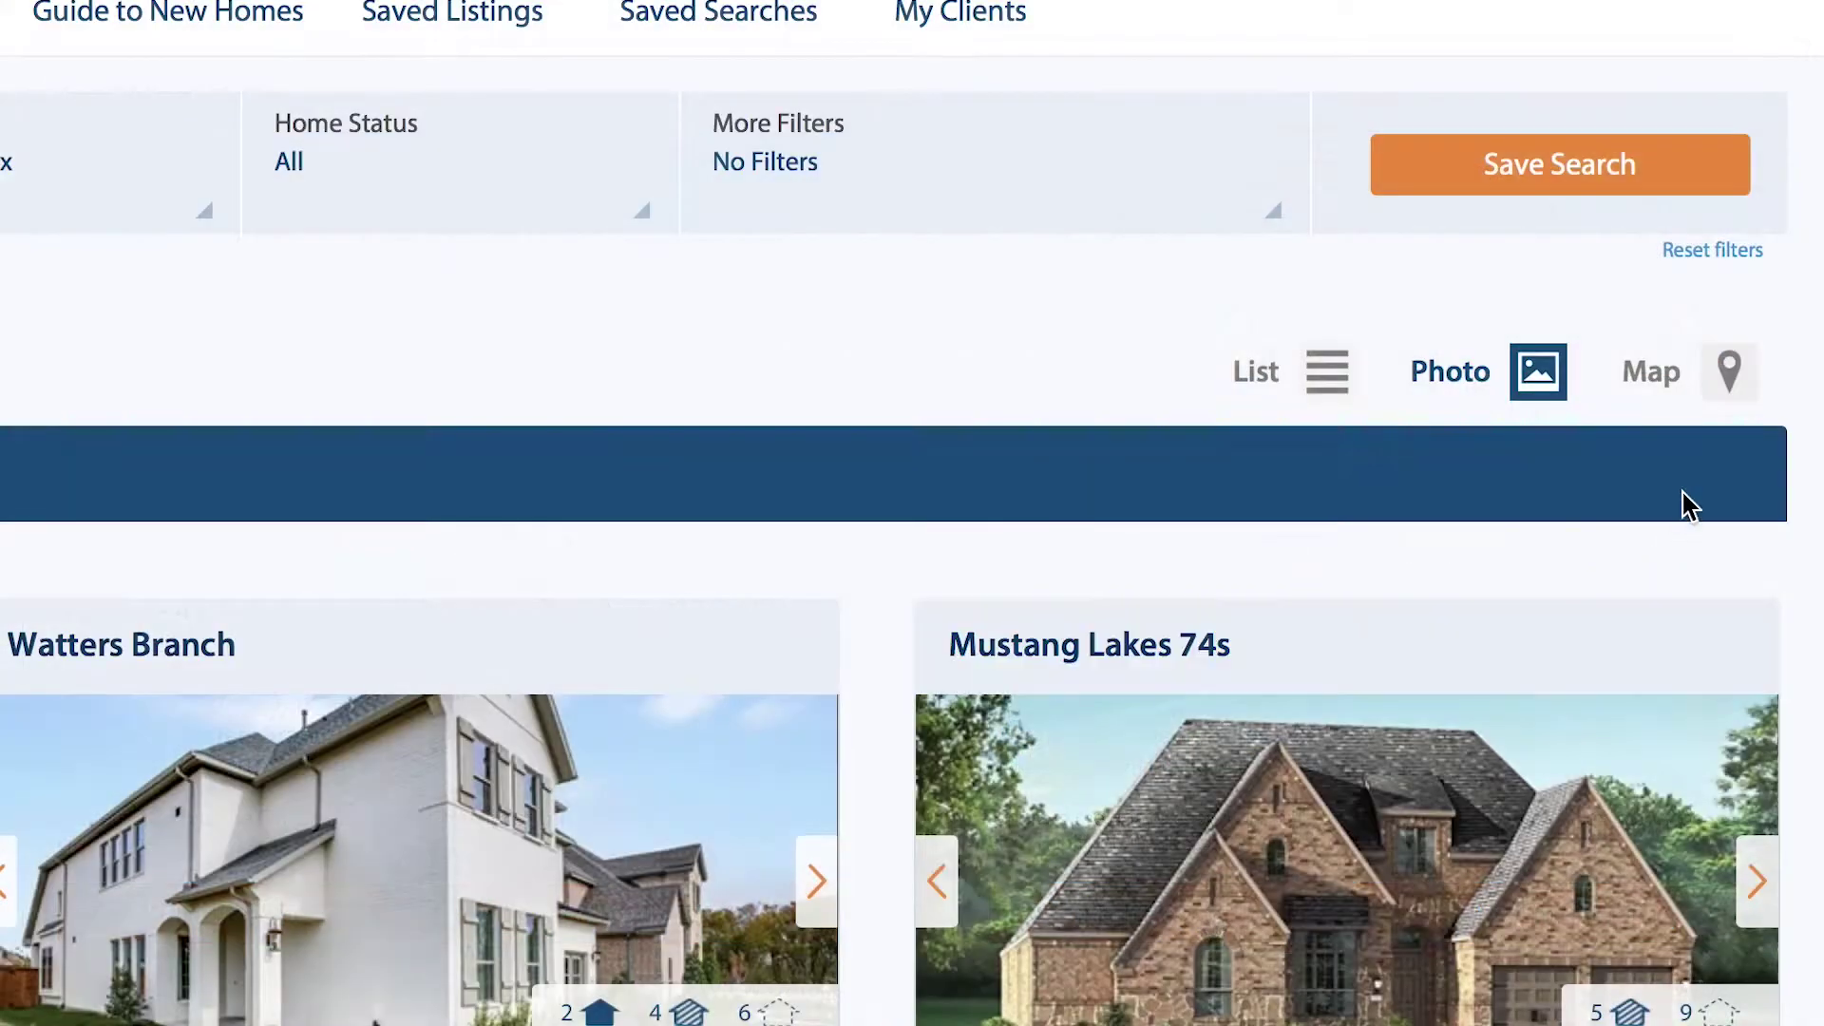
{"action": "left_click", "coordinate": [1715, 390]}
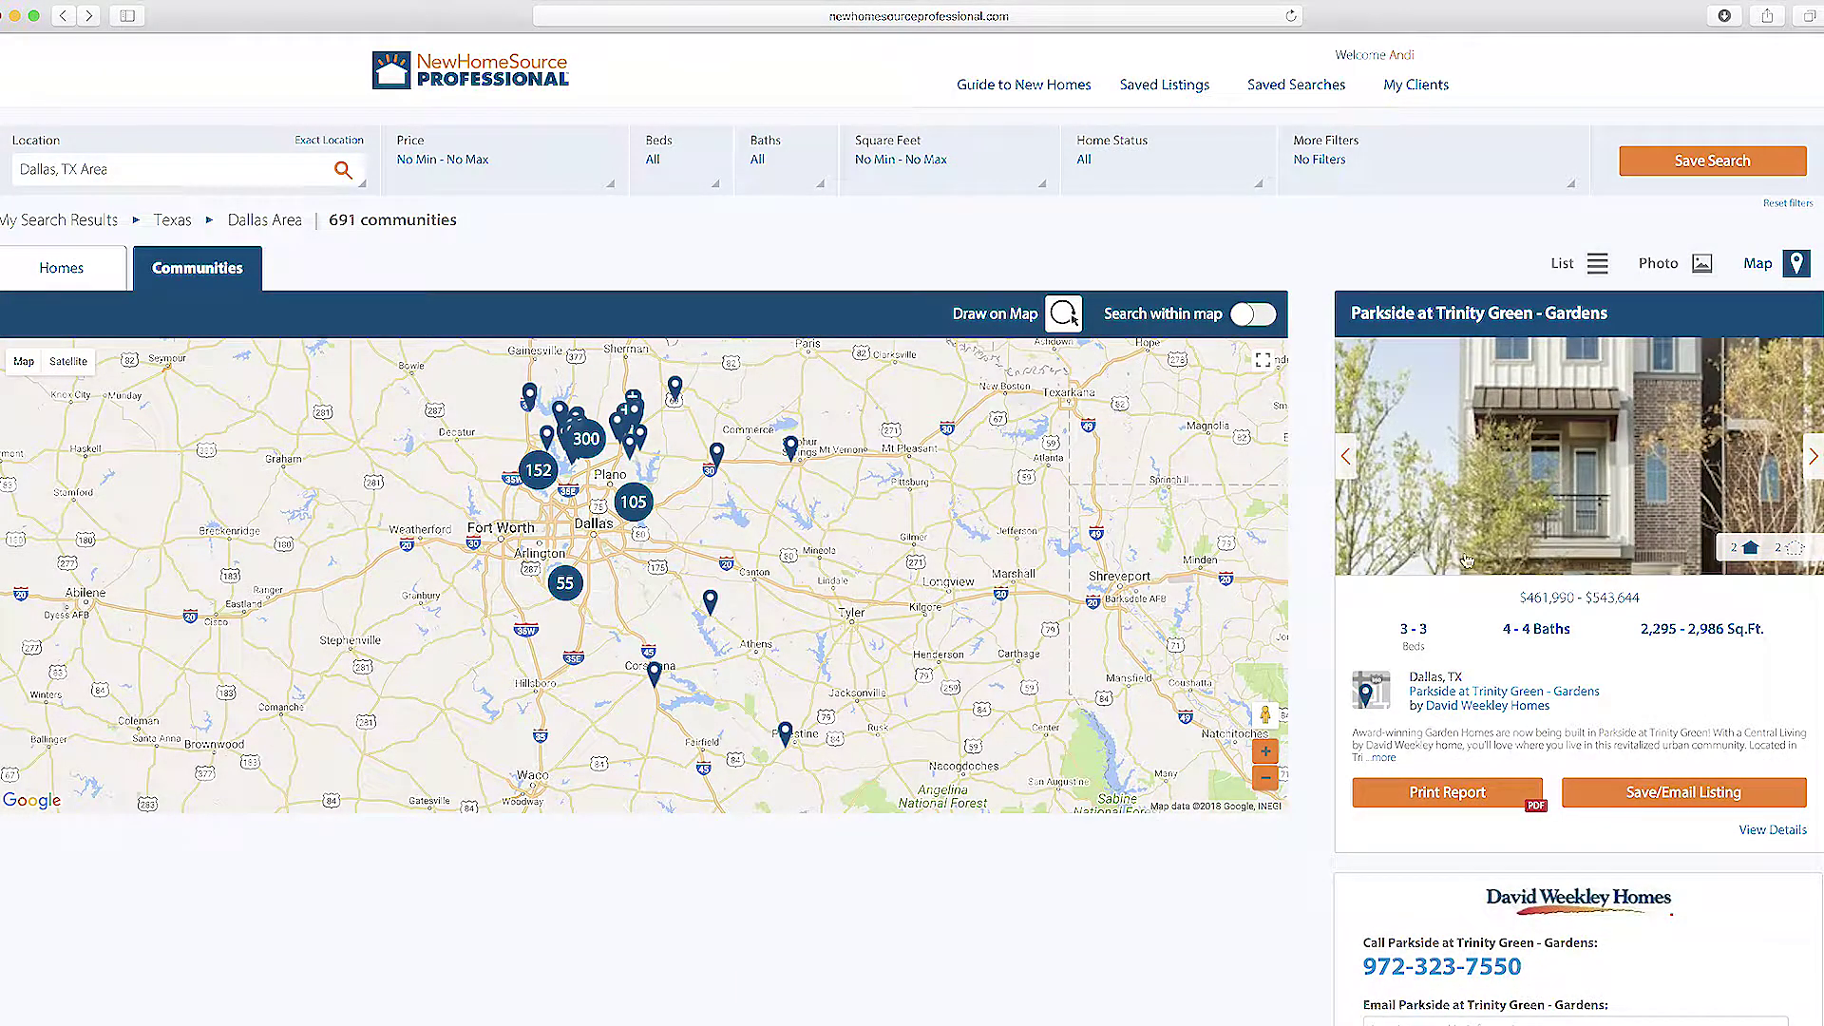
Step: Zoom in around Dallas and preview Skyline Estates, Sleepy Hollow and Promontory Point North
{"action": "left_click", "coordinate": [1265, 752]}
{"action": "left_click", "coordinate": [1266, 752]}
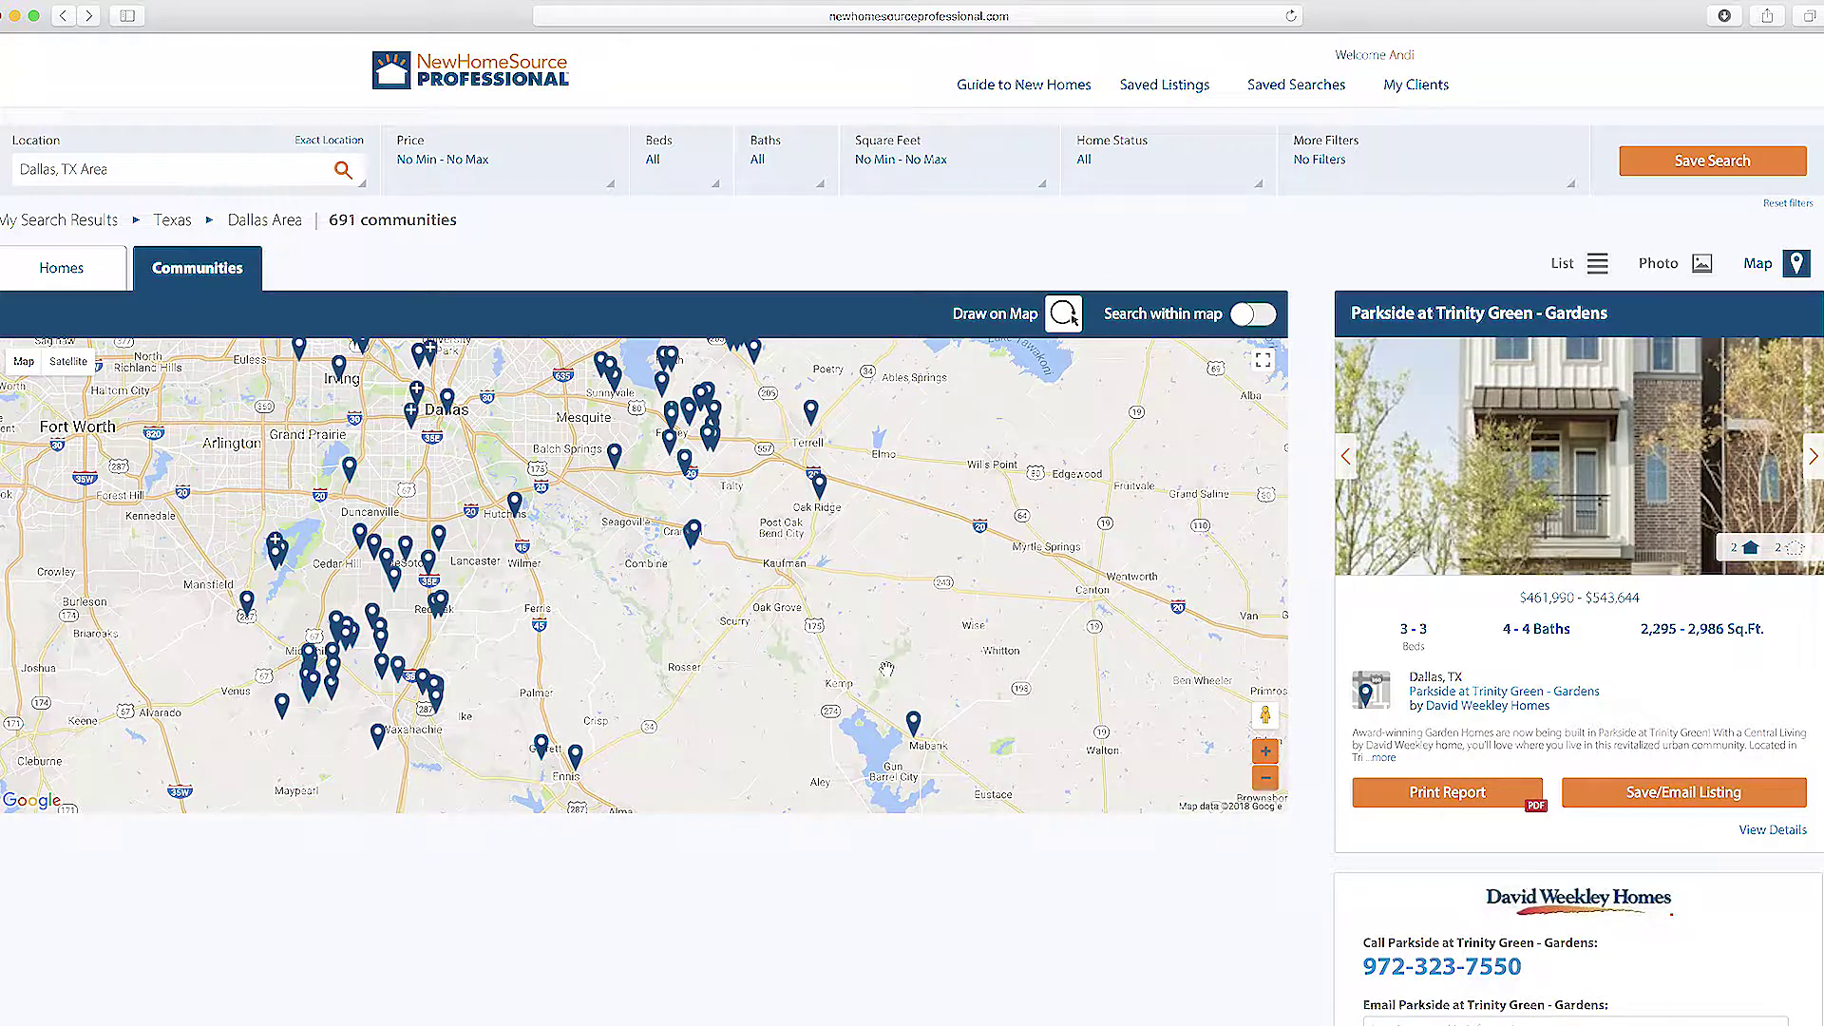
{"action": "left_click", "coordinate": [518, 508]}
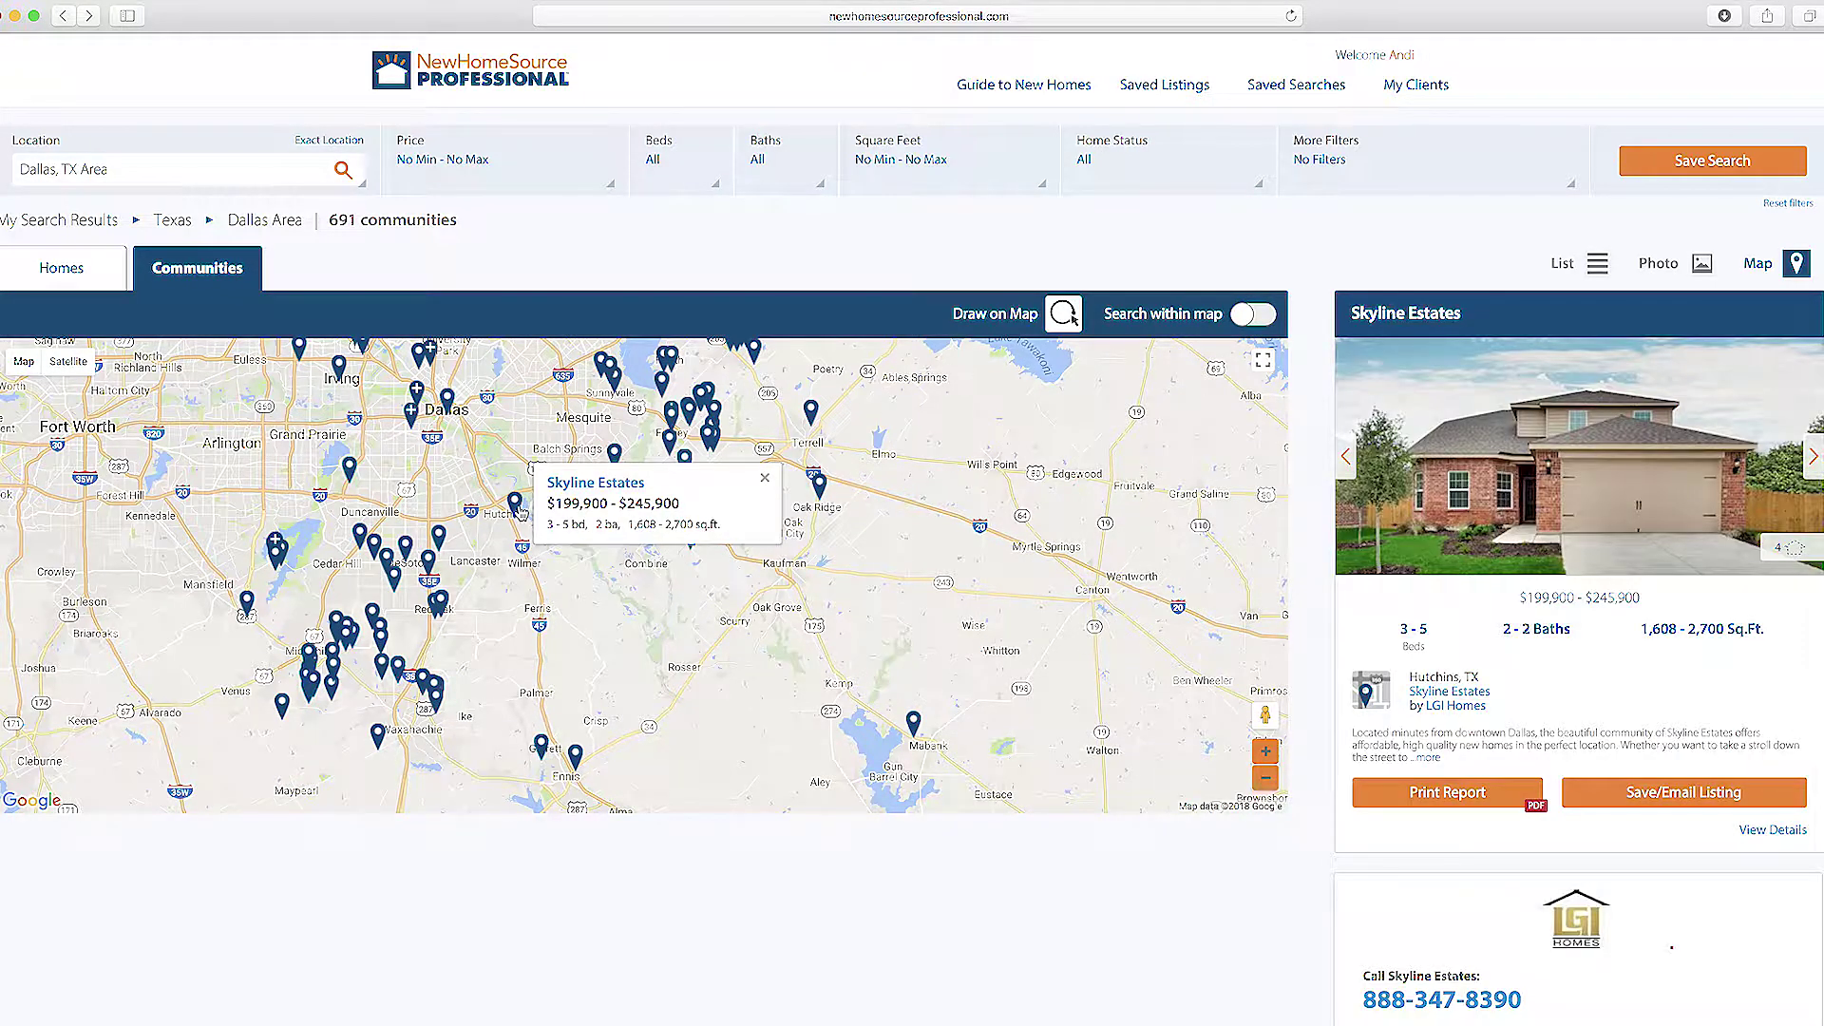
{"action": "left_click", "coordinate": [541, 749]}
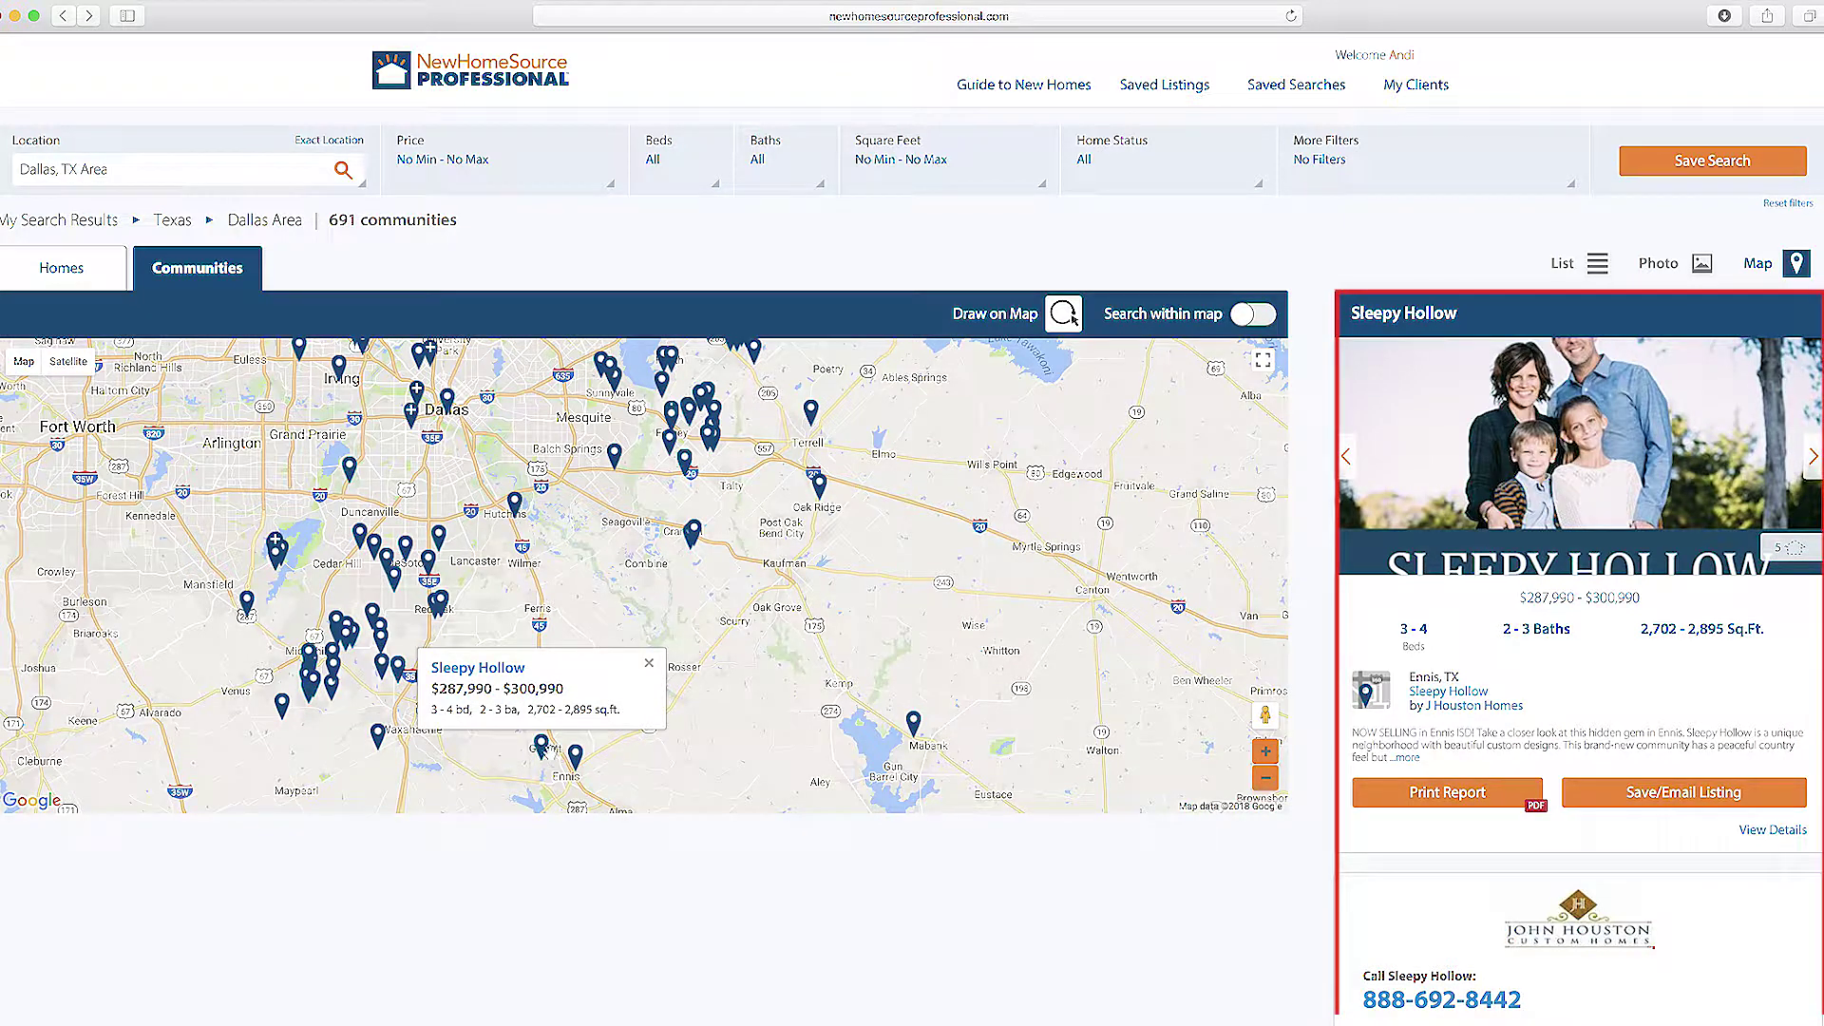
{"action": "left_click", "coordinate": [576, 757]}
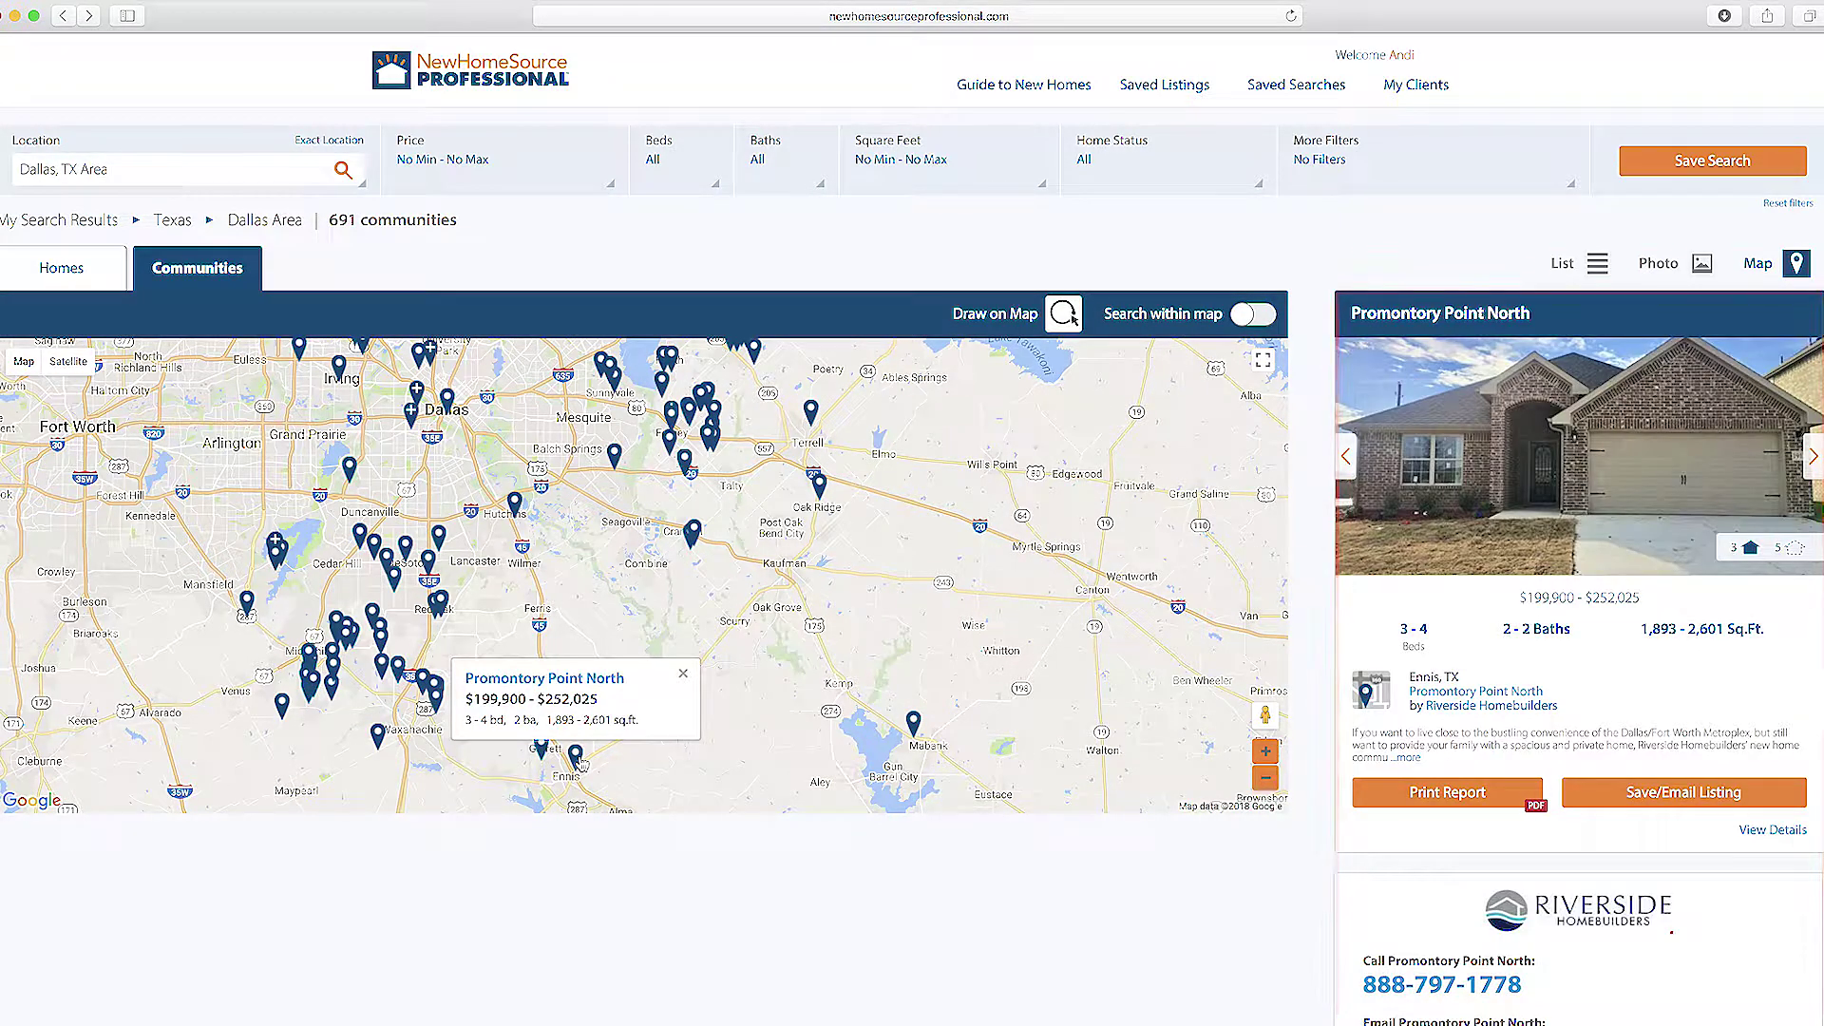
Step: Turn on Search within map, preview Stoney Creek at Sunnyvale, then turn it off
{"action": "left_click", "coordinate": [1264, 319]}
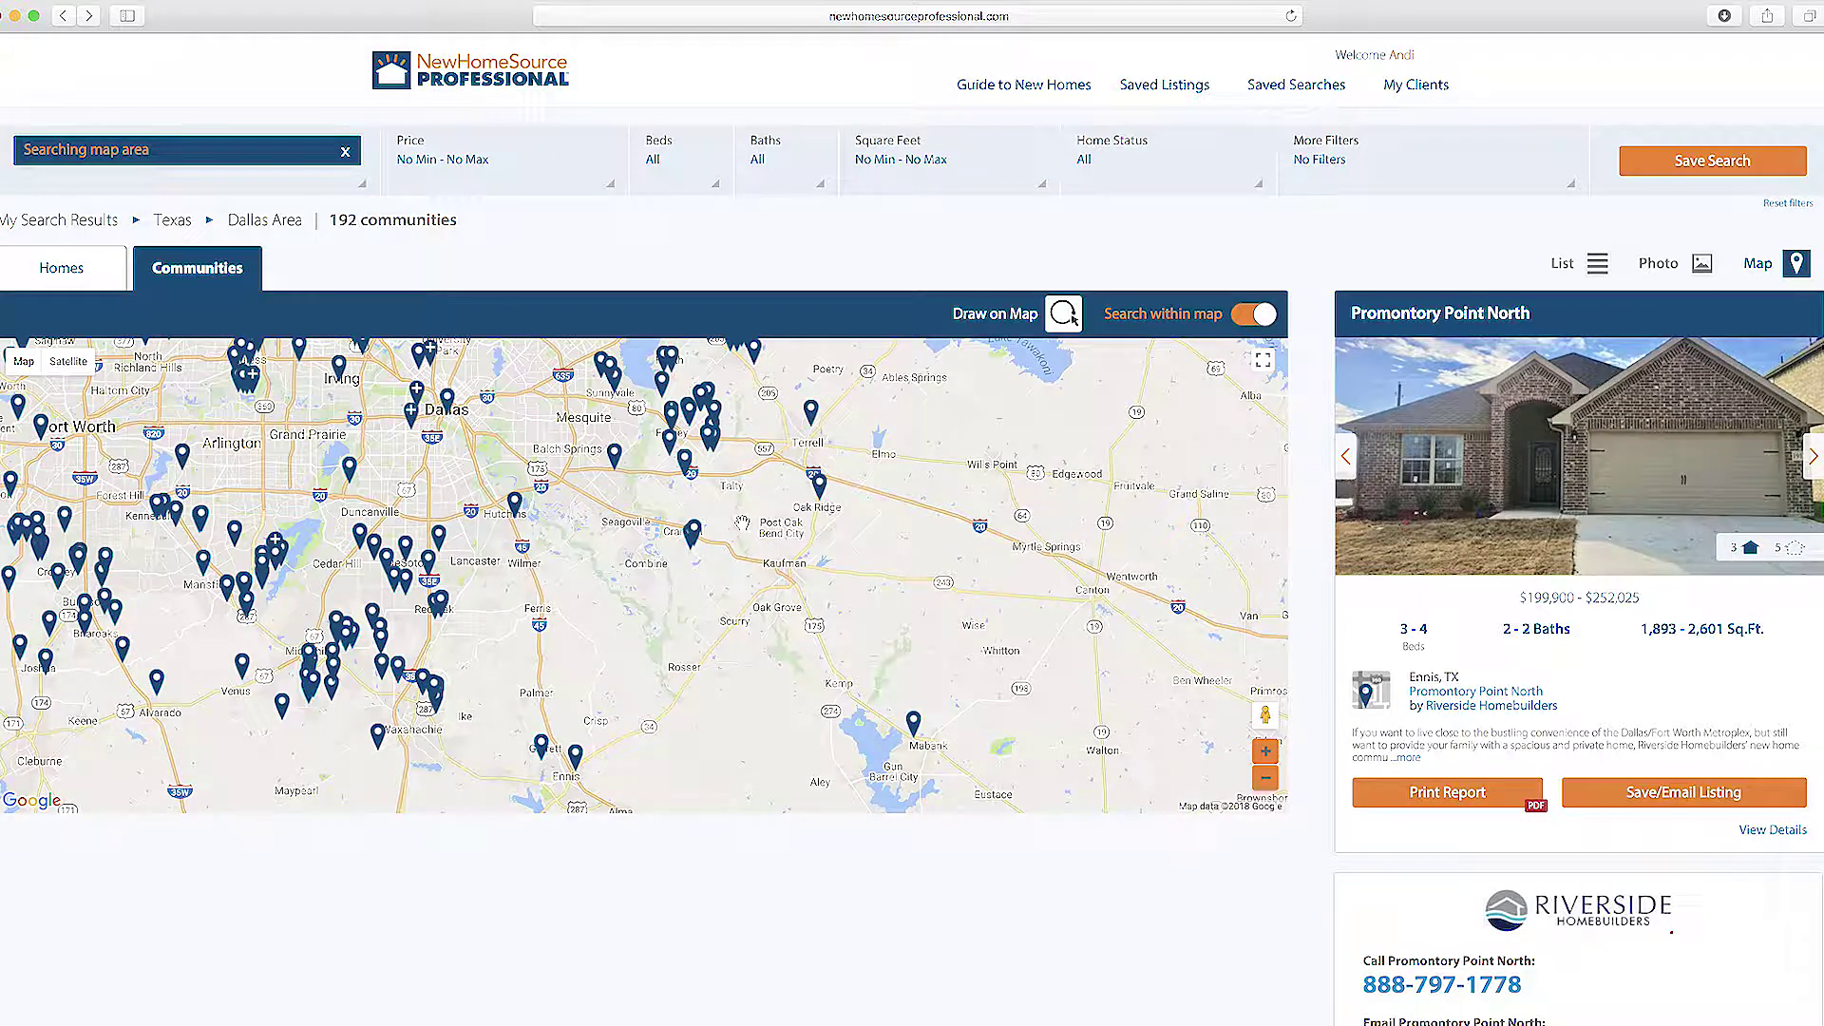
{"action": "left_click_drag", "start_coordinate": [741, 523], "coordinate": [1012, 661]}
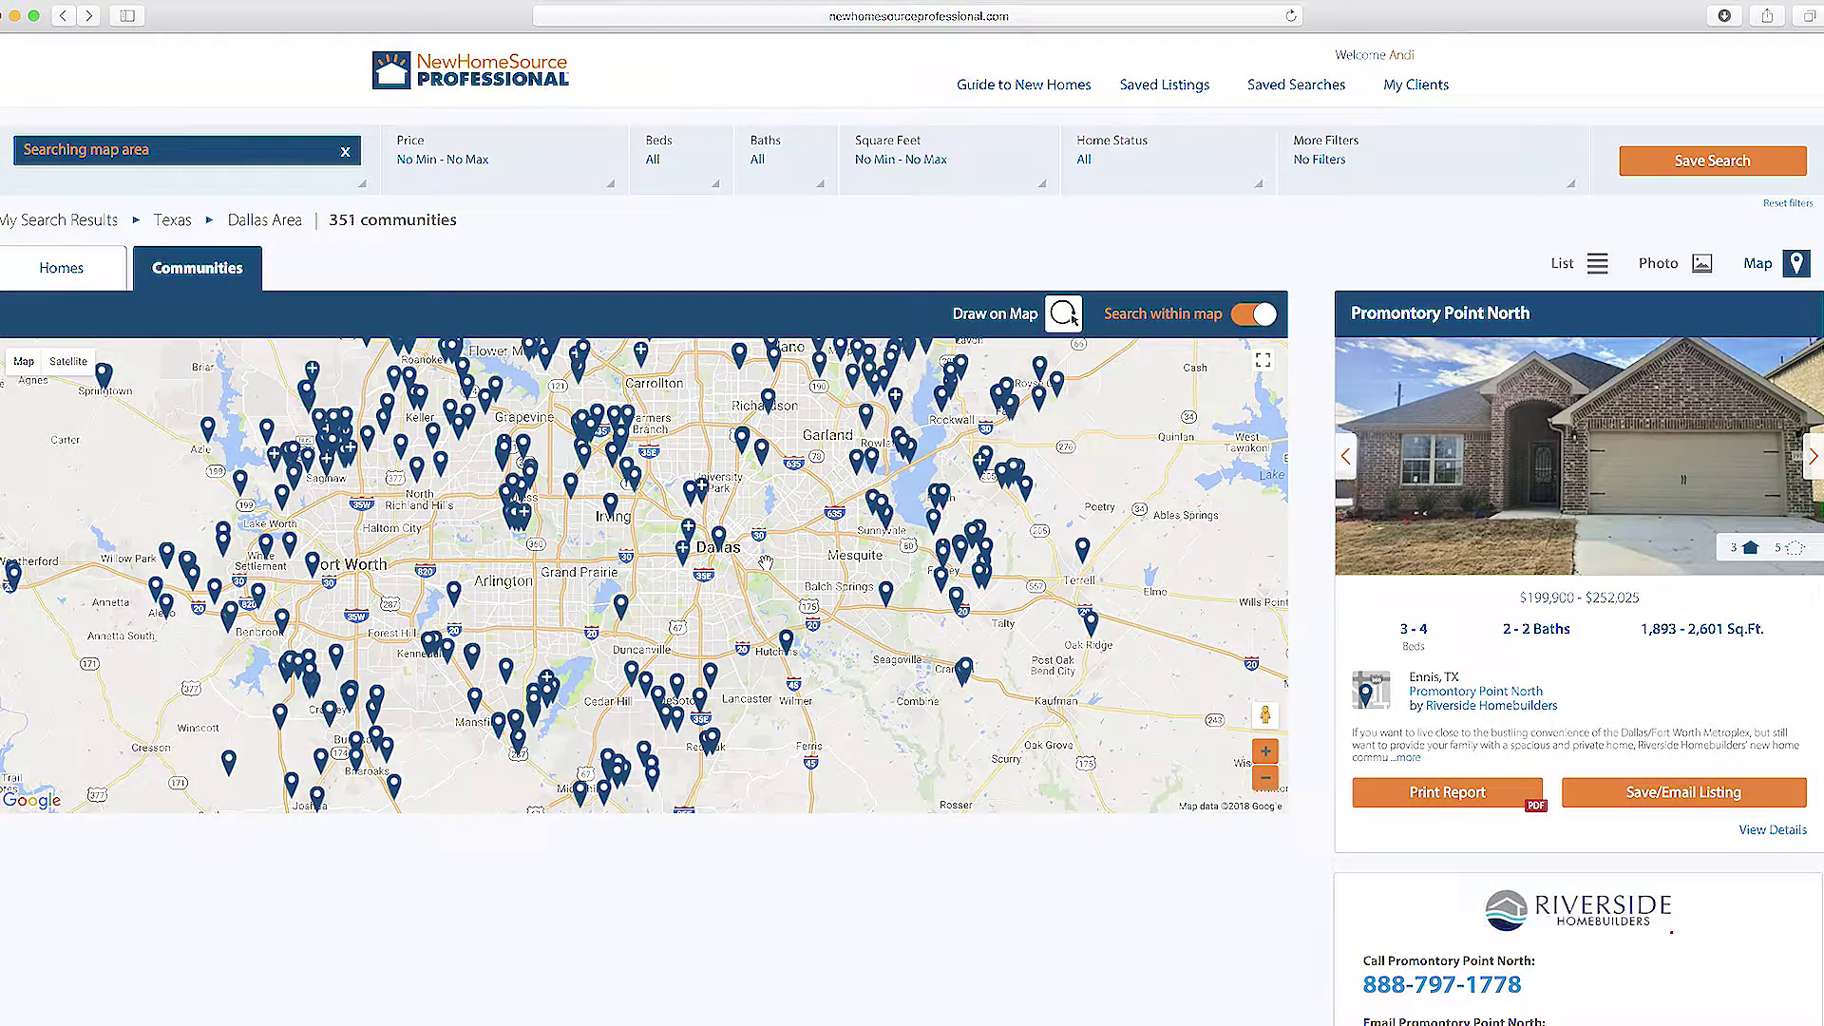
{"action": "left_click", "coordinate": [889, 518]}
{"action": "left_click", "coordinate": [1248, 316]}
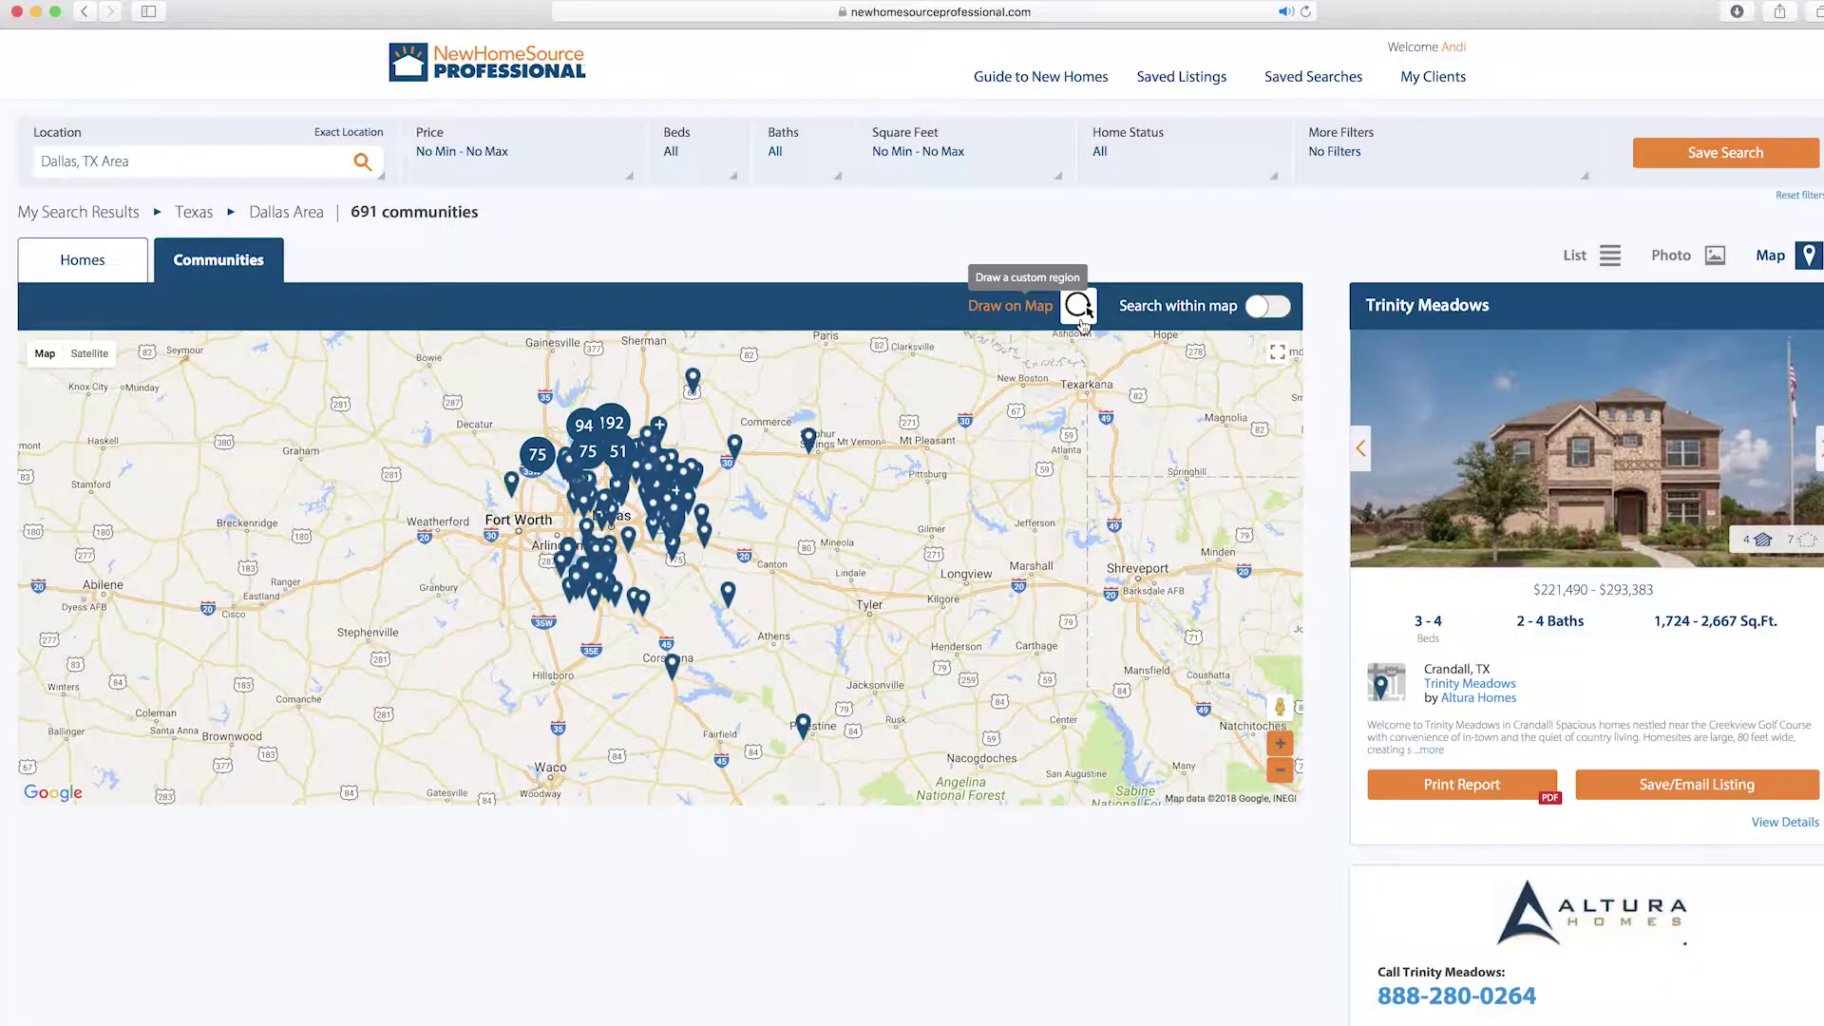
Step: Draw a custom search region around Grand Prairie and Mansfield and apply it
{"action": "left_click", "coordinate": [1078, 305]}
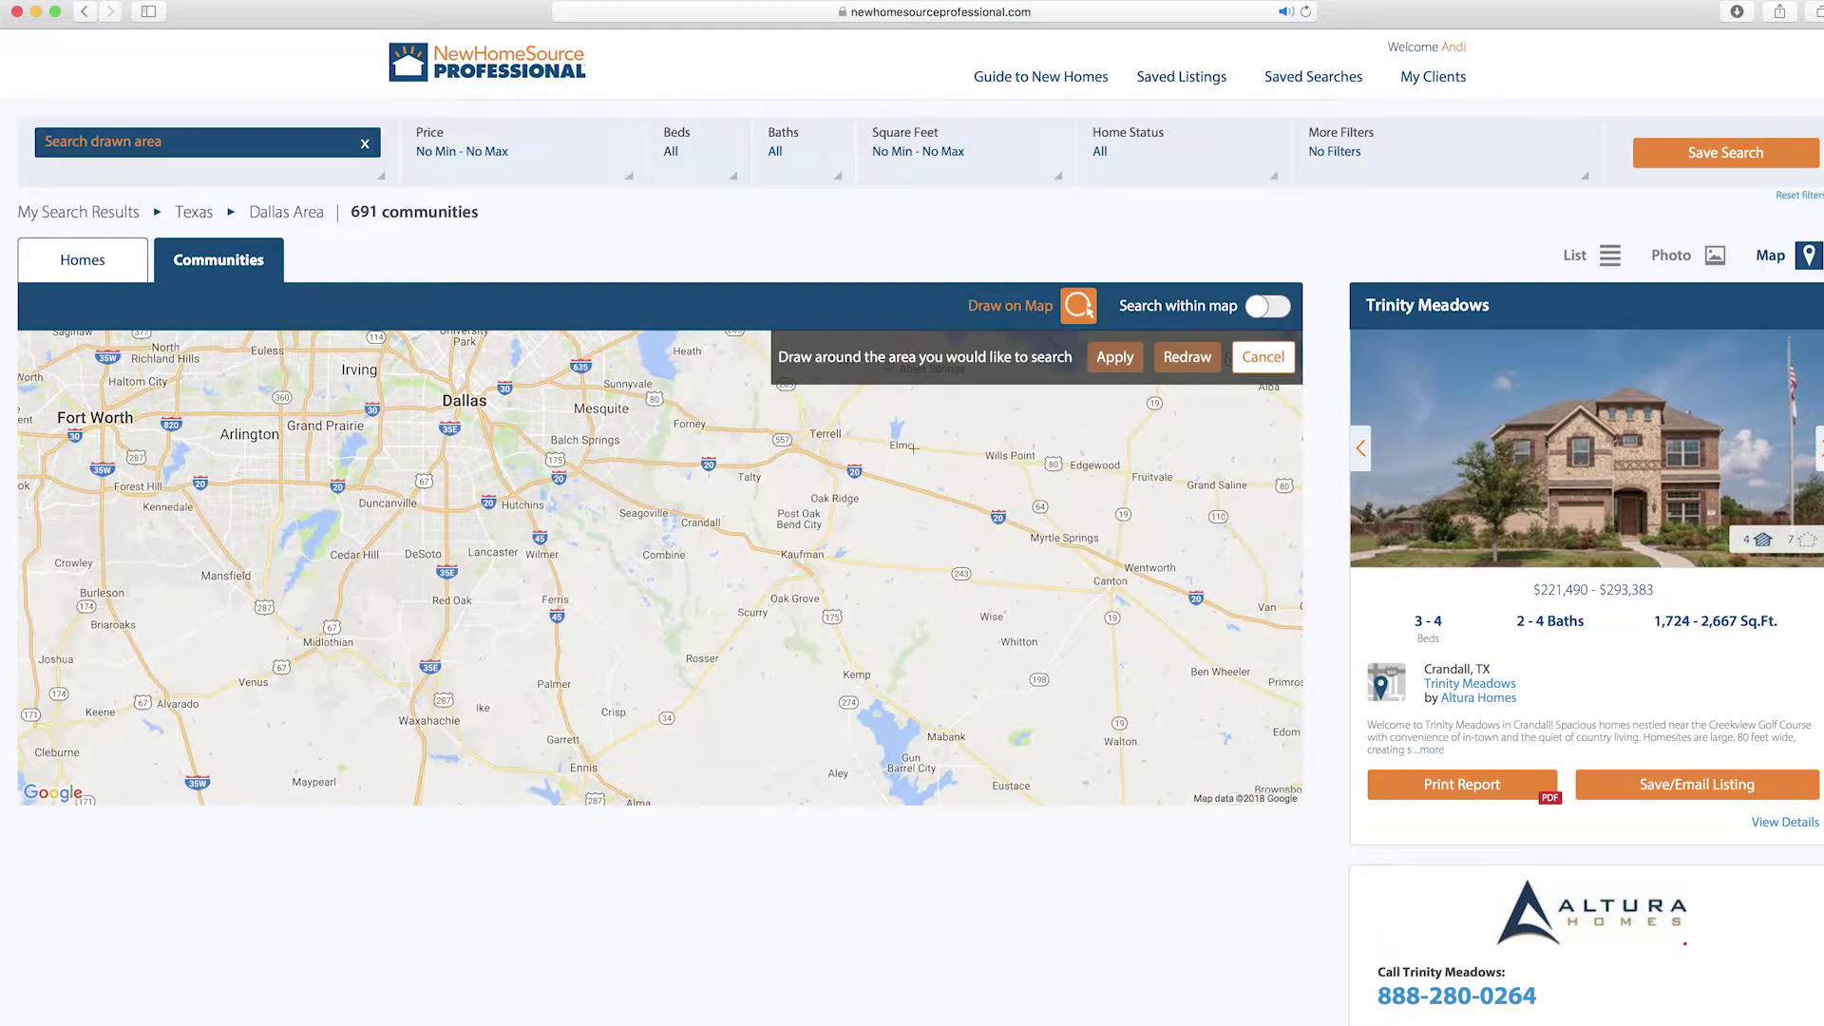
{"action": "mouse_move", "coordinate": [297, 411]}
{"action": "left_mouse_down"}
{"action": "mouse_move", "coordinate": [233, 399]}
{"action": "mouse_move", "coordinate": [143, 451]}
{"action": "mouse_move", "coordinate": [193, 599]}
{"action": "mouse_move", "coordinate": [387, 568]}
{"action": "mouse_move", "coordinate": [402, 416]}
{"action": "mouse_move", "coordinate": [278, 414]}
{"action": "left_mouse_up"}
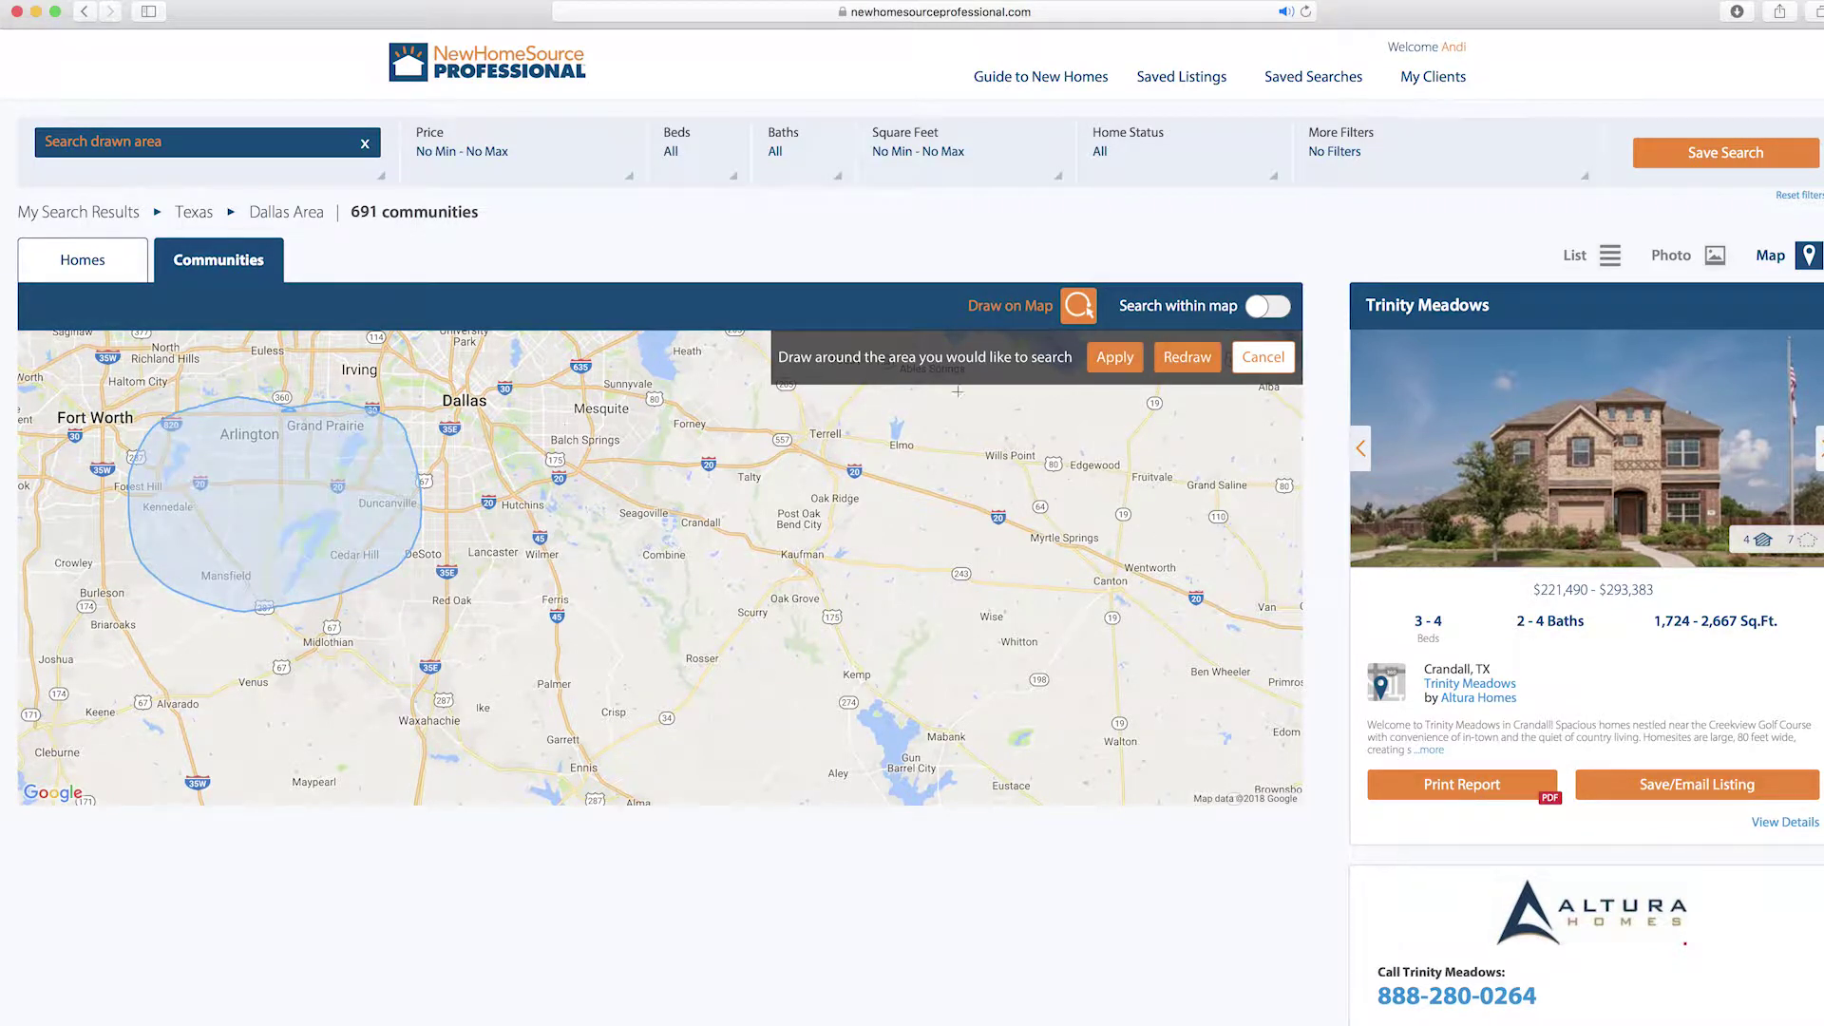
{"action": "left_click", "coordinate": [1097, 366]}
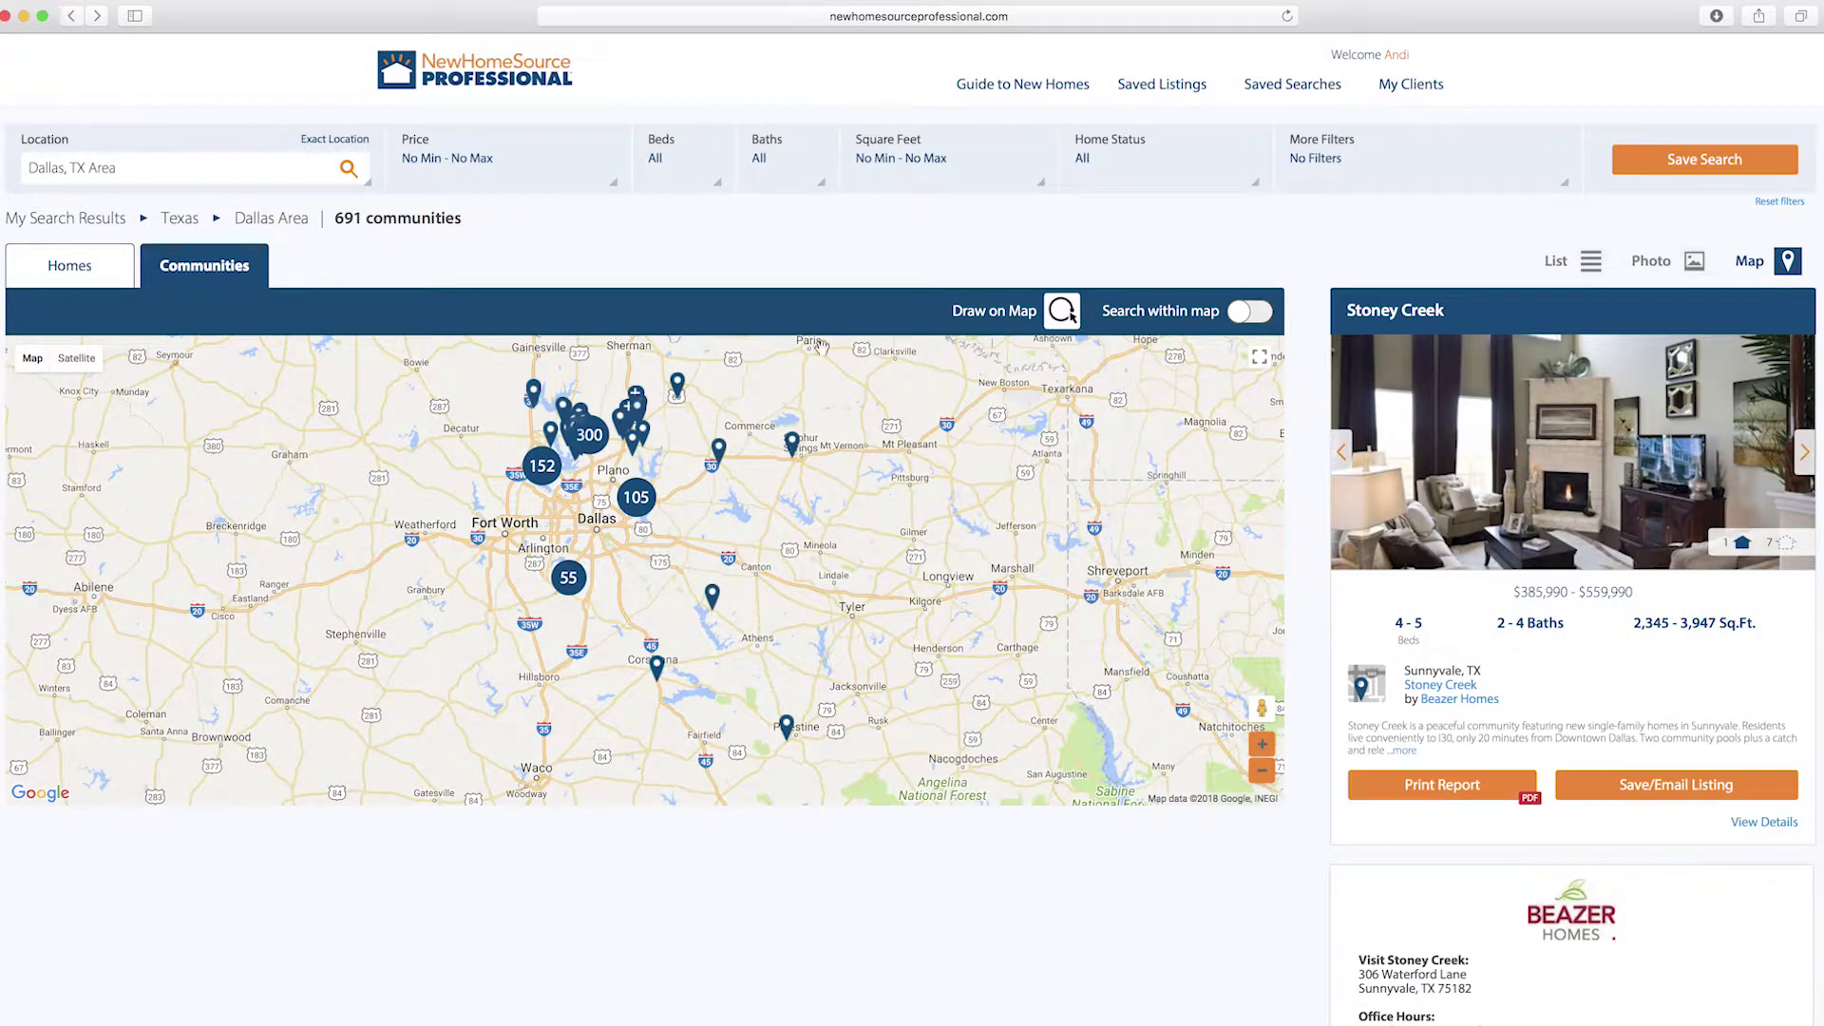
{"action": "left_click", "coordinate": [493, 180]}
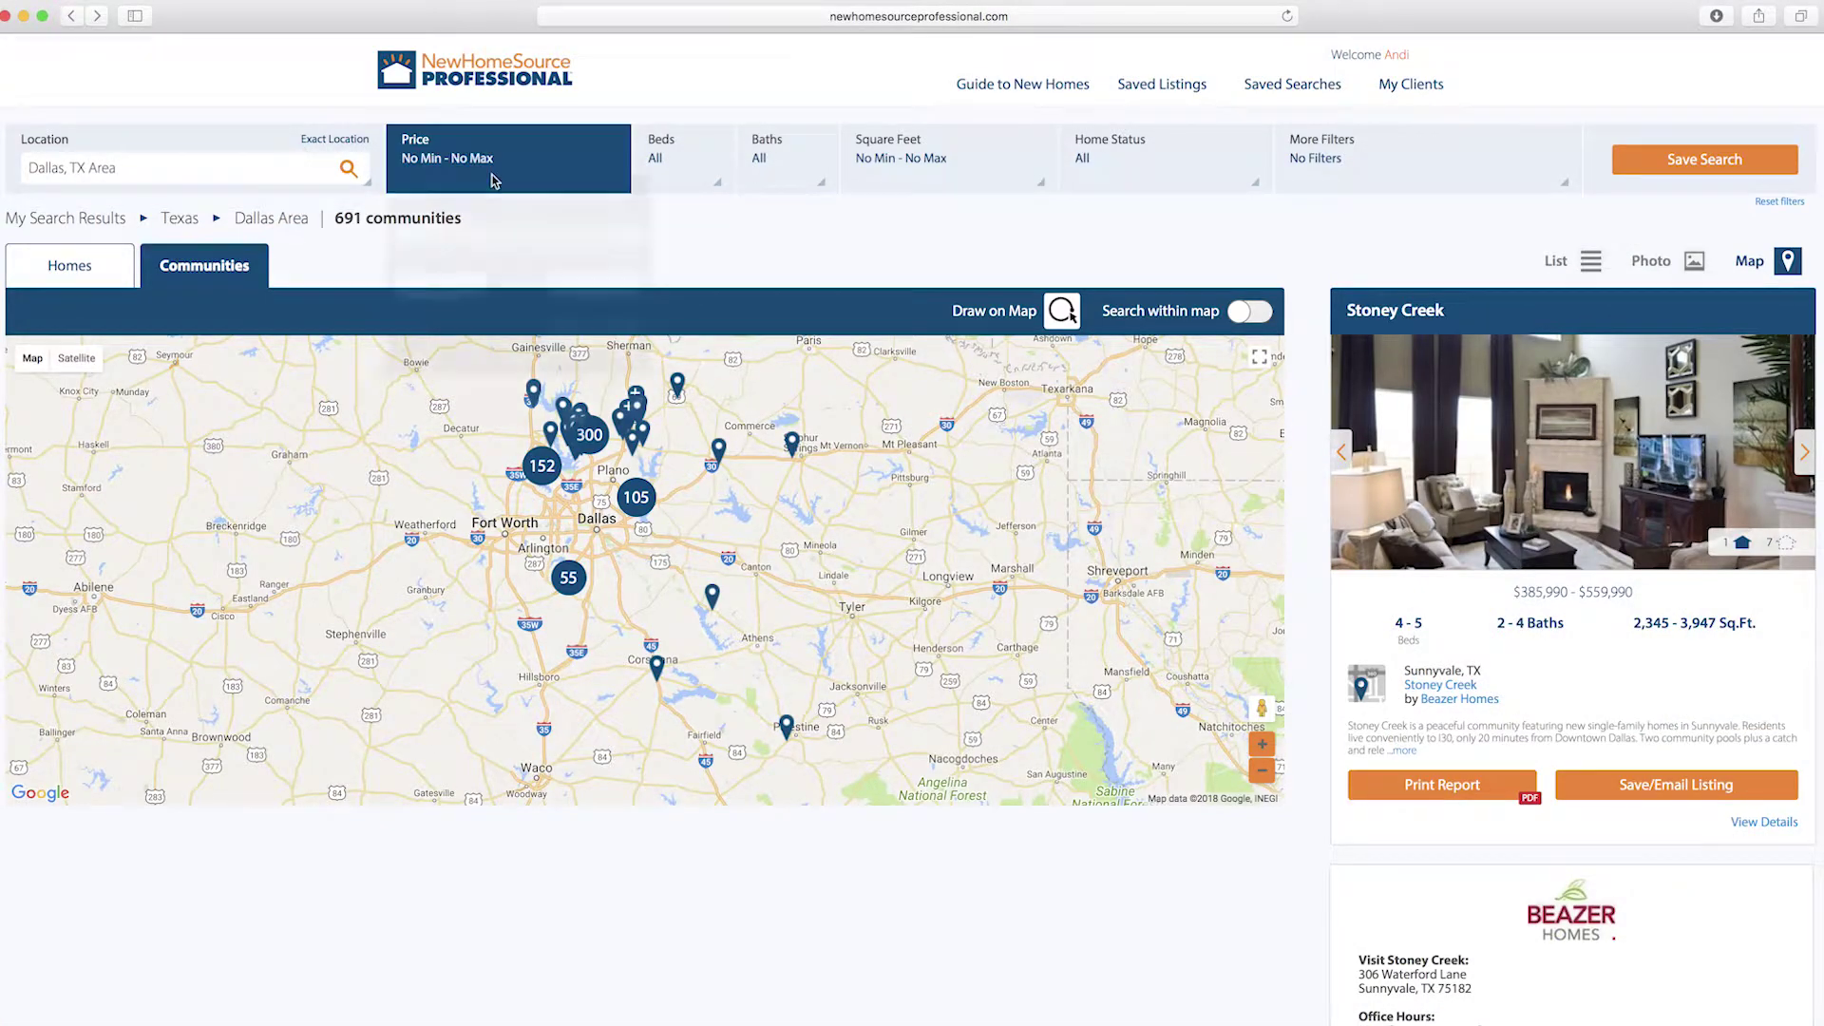
Step: Set the location search radius to 5 miles
{"action": "left_click", "coordinate": [348, 170]}
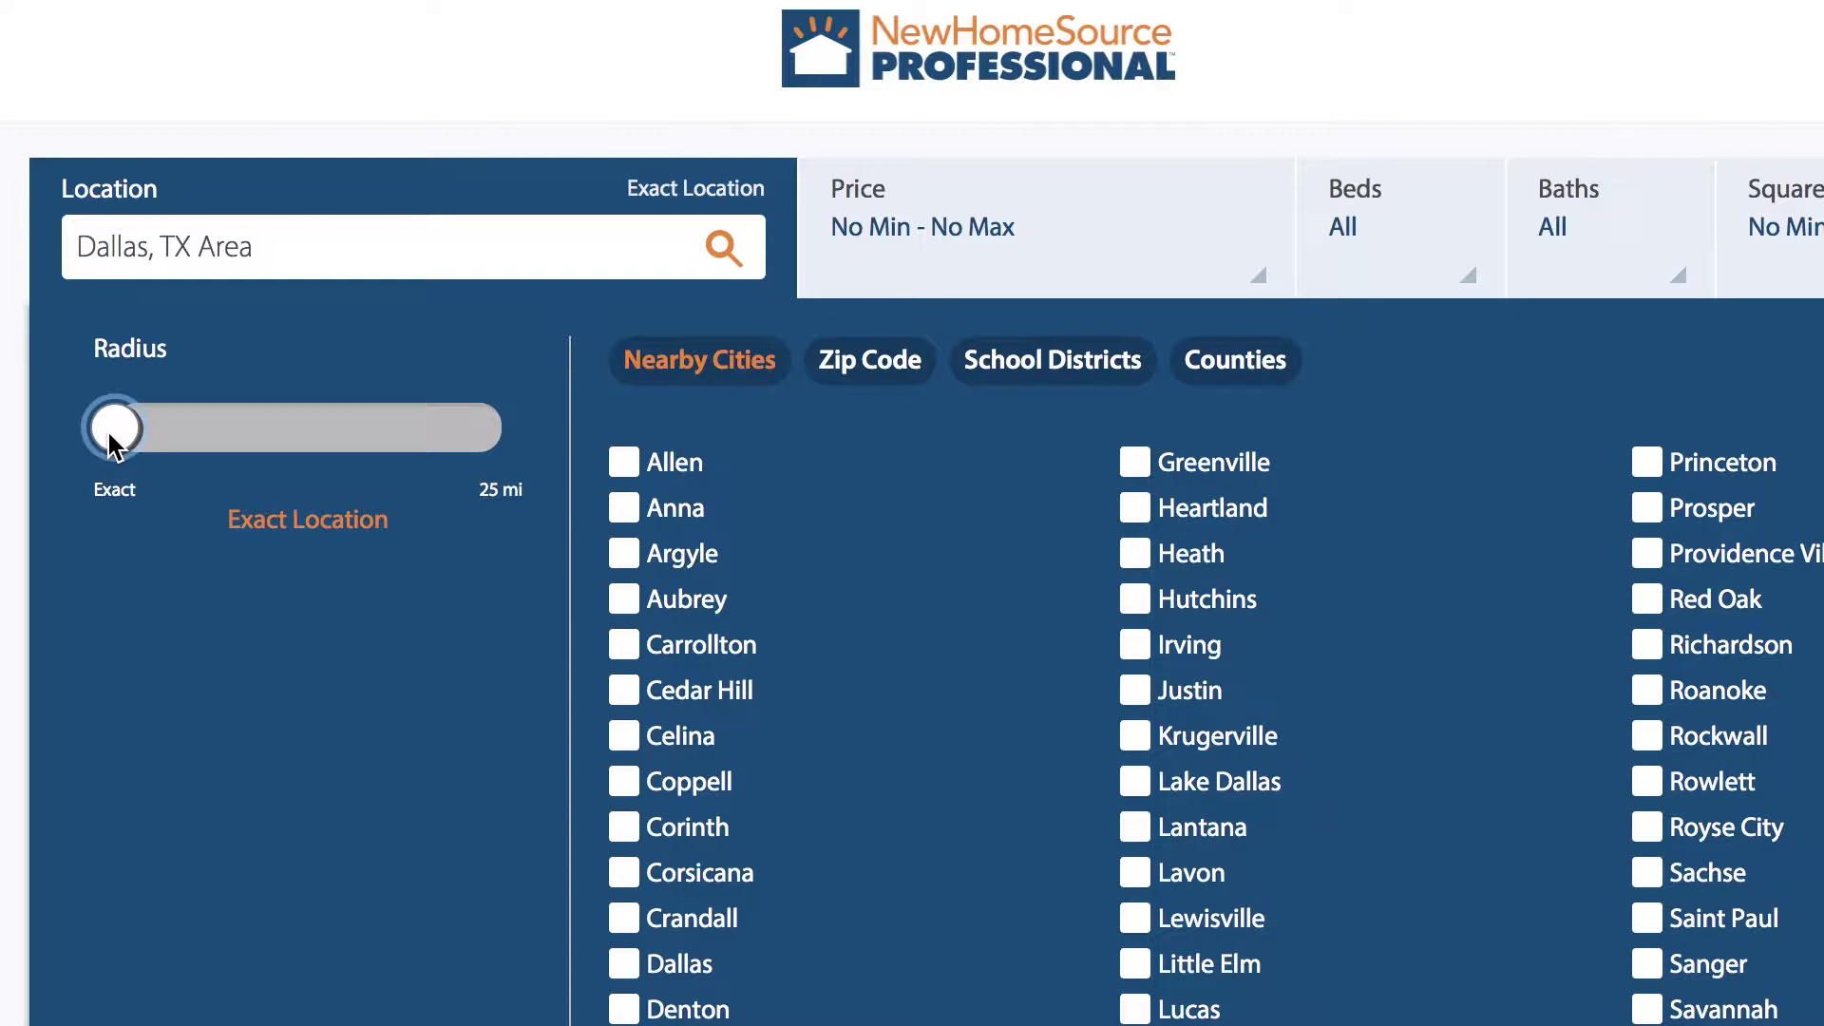
{"action": "left_click_drag", "start_coordinate": [112, 441], "coordinate": [318, 464]}
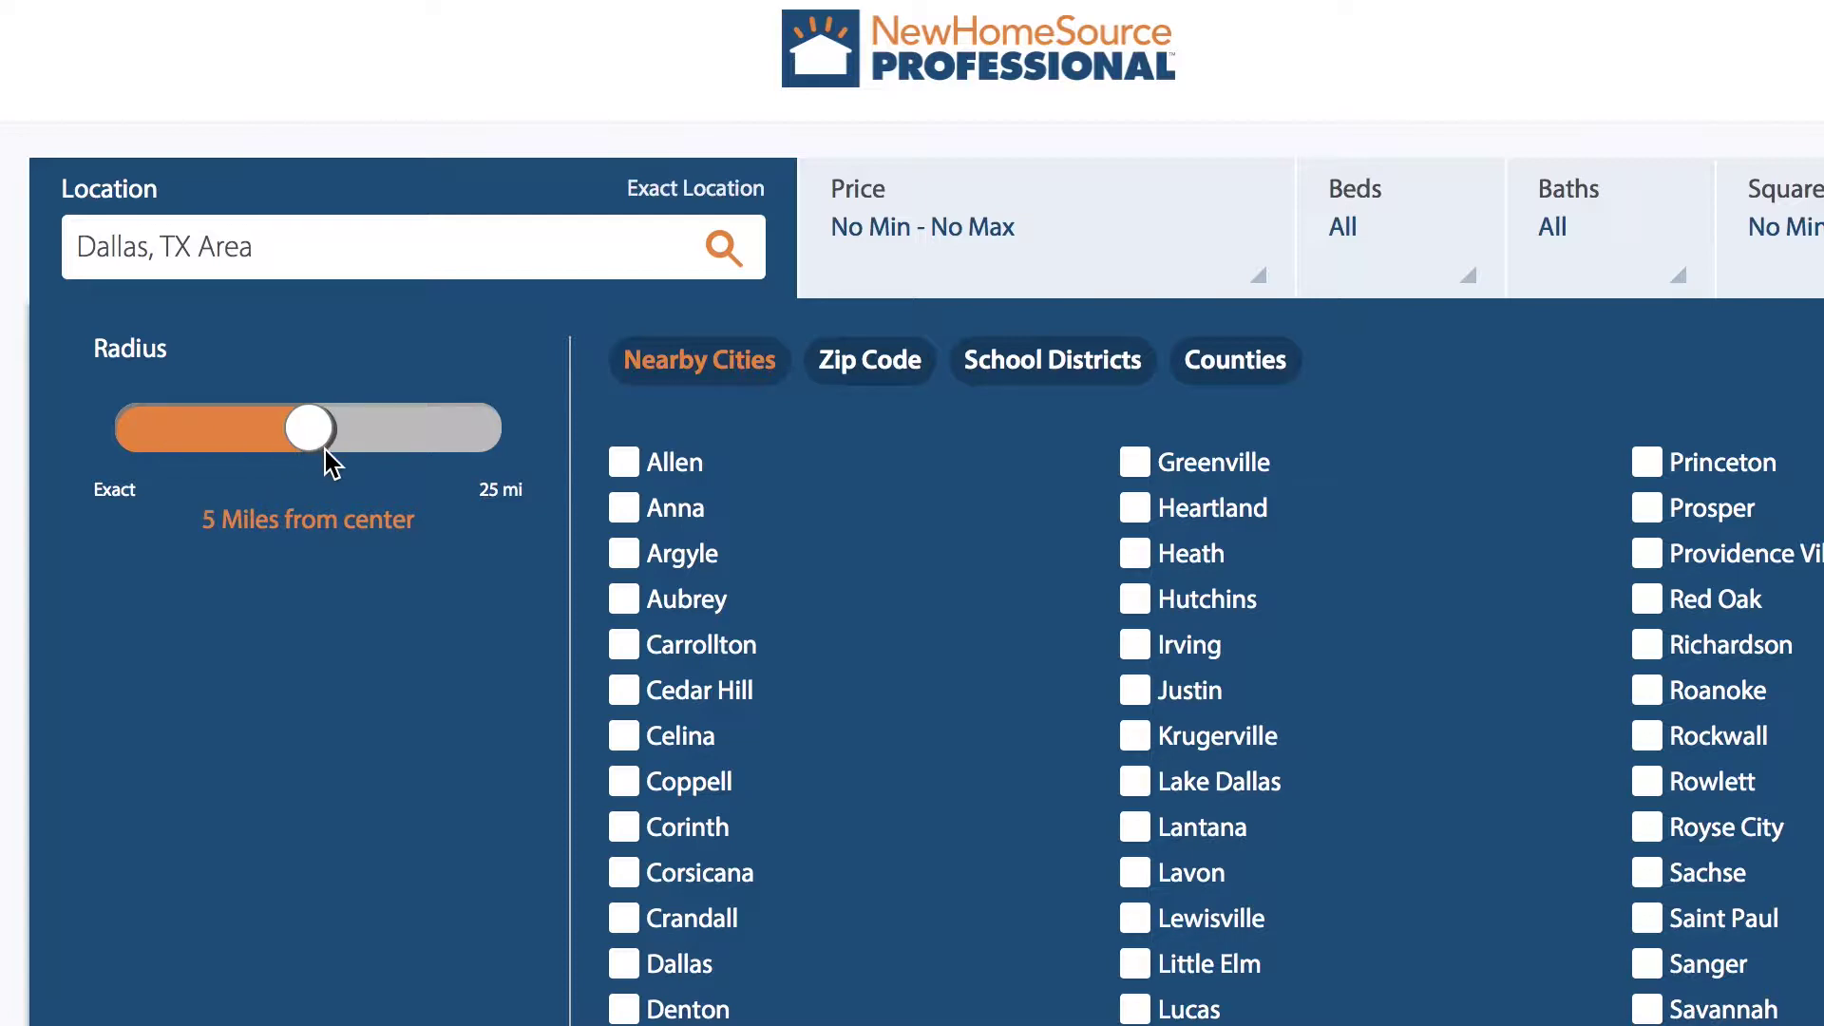
{"action": "left_click_drag", "start_coordinate": [325, 450], "coordinate": [325, 450]}
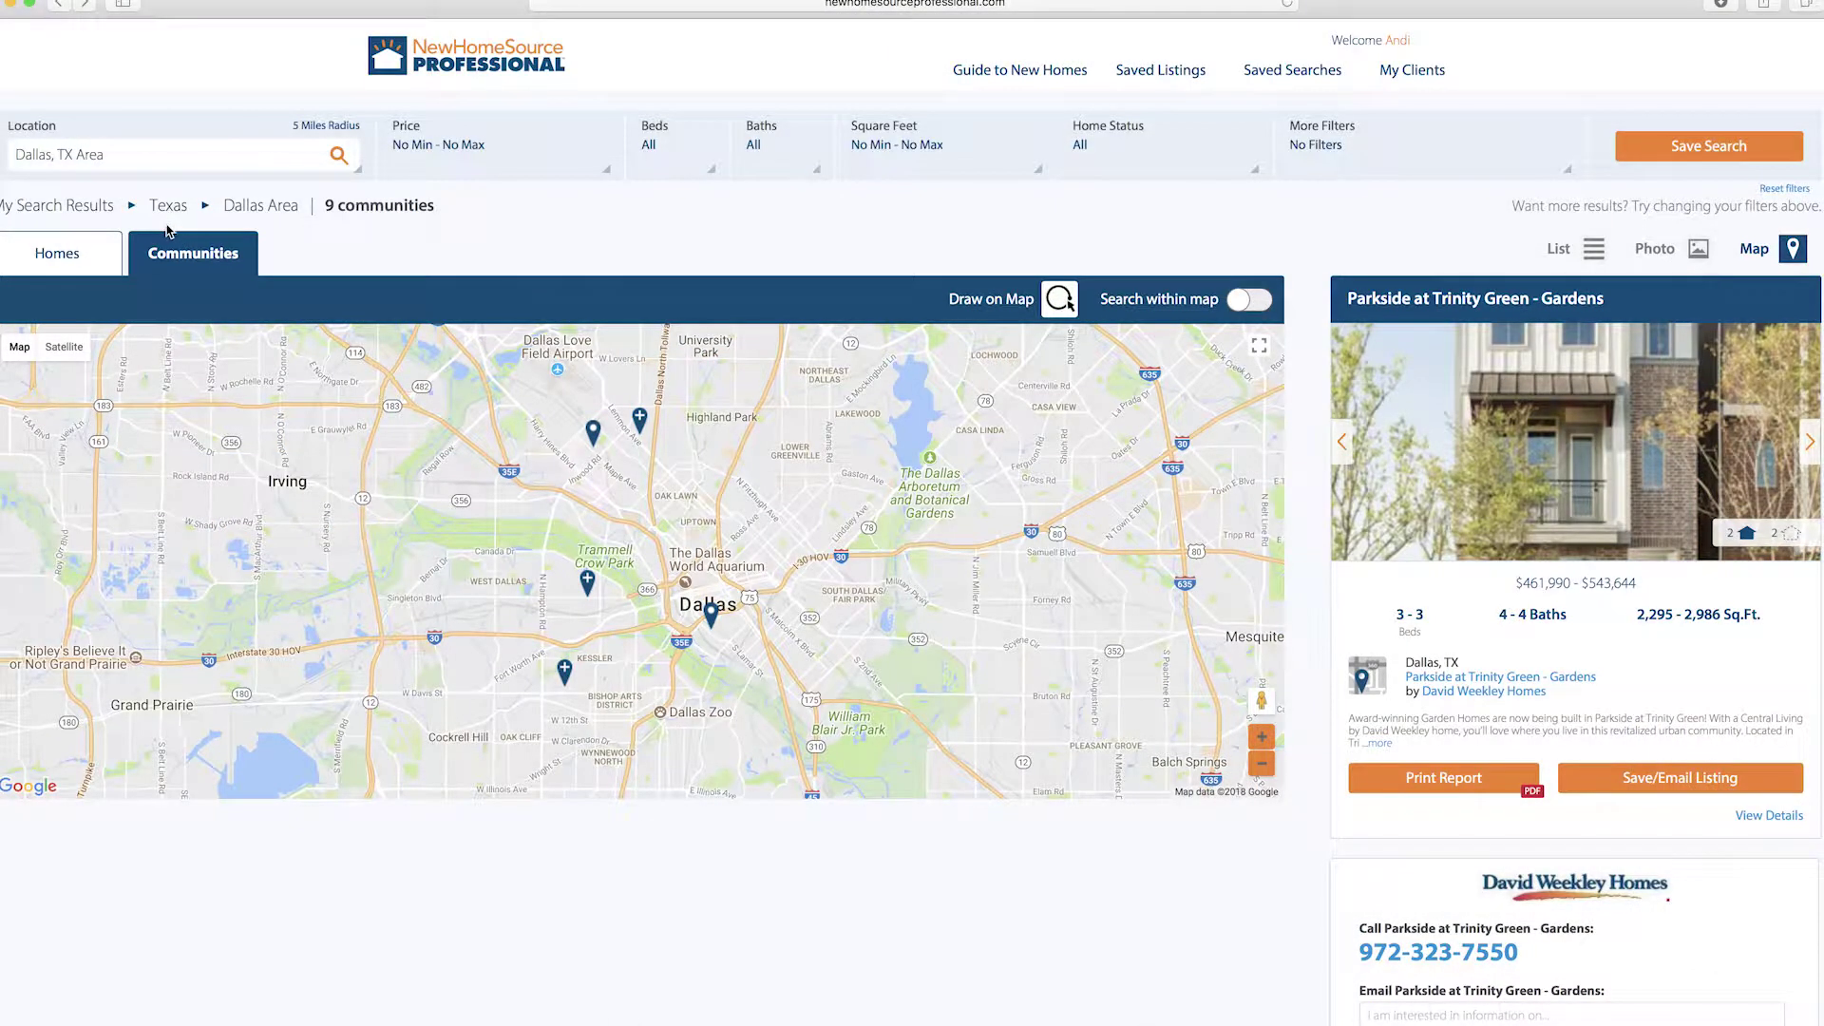
Step: Browse the Zip Code, School Districts and Counties location choices, then show results as a list
{"action": "left_click", "coordinate": [275, 155]}
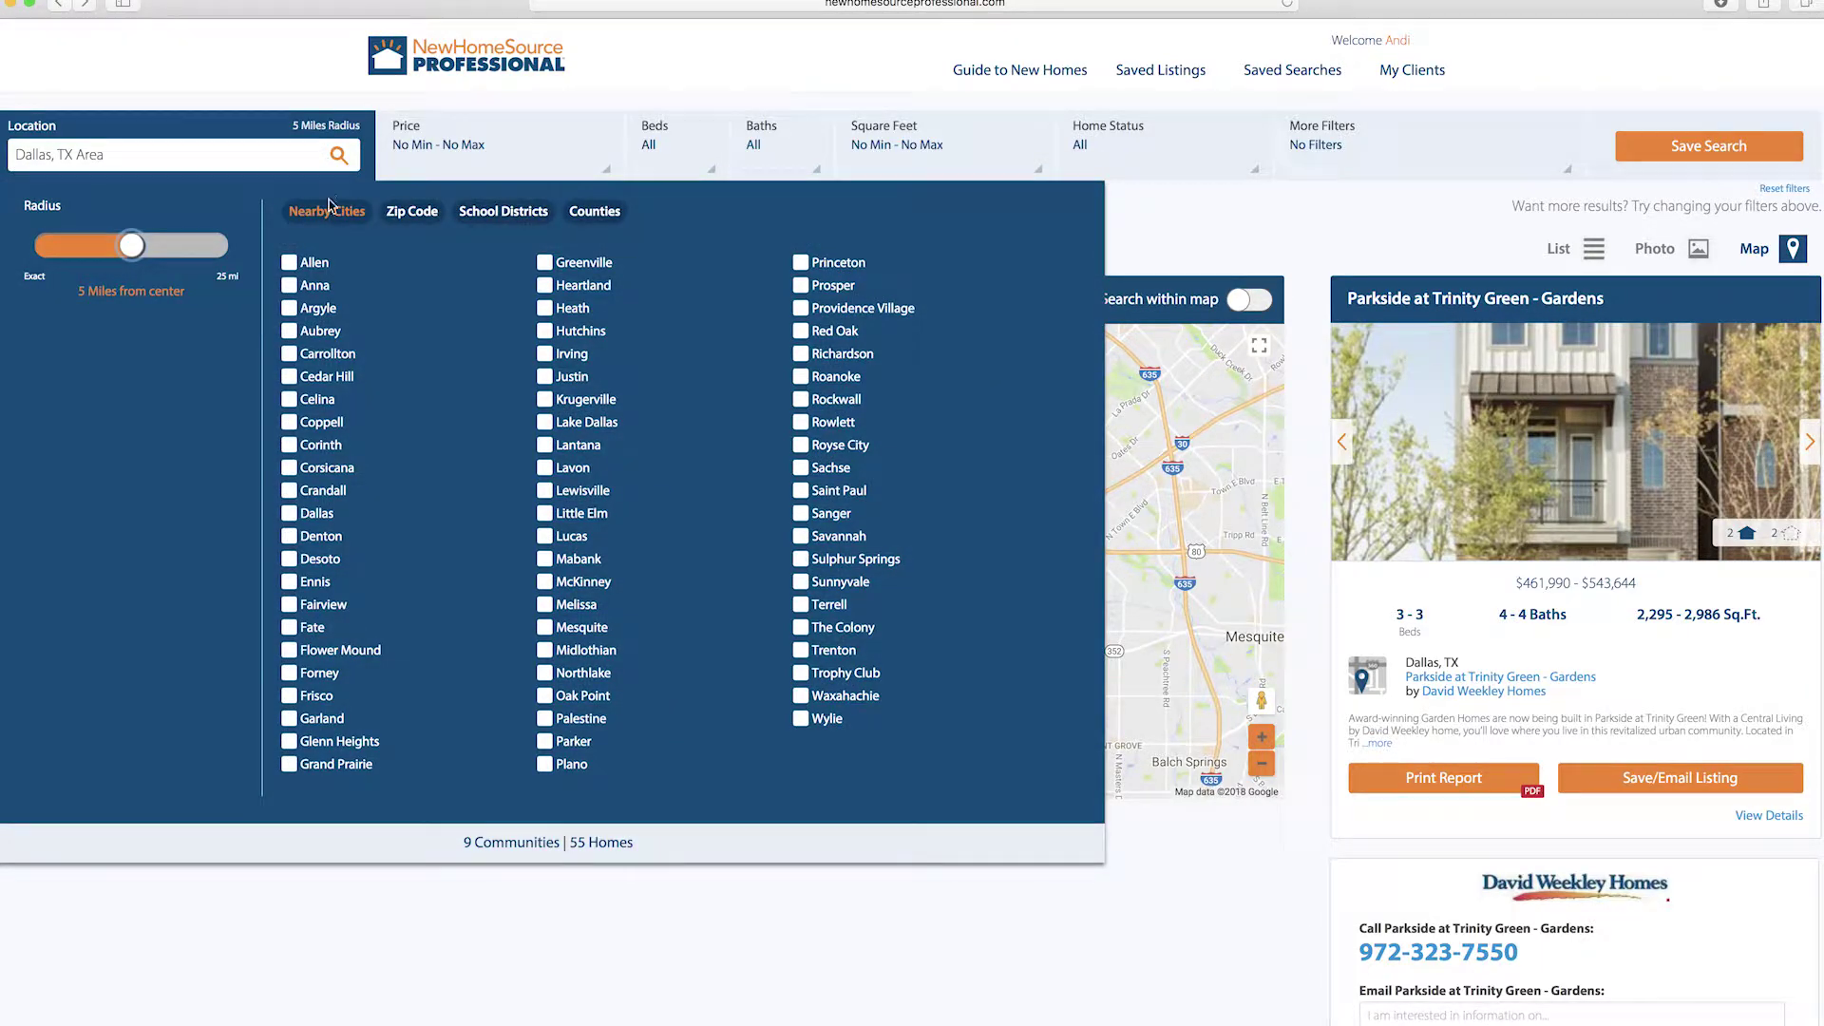
{"action": "left_click", "coordinate": [412, 212]}
{"action": "left_click", "coordinate": [487, 214]}
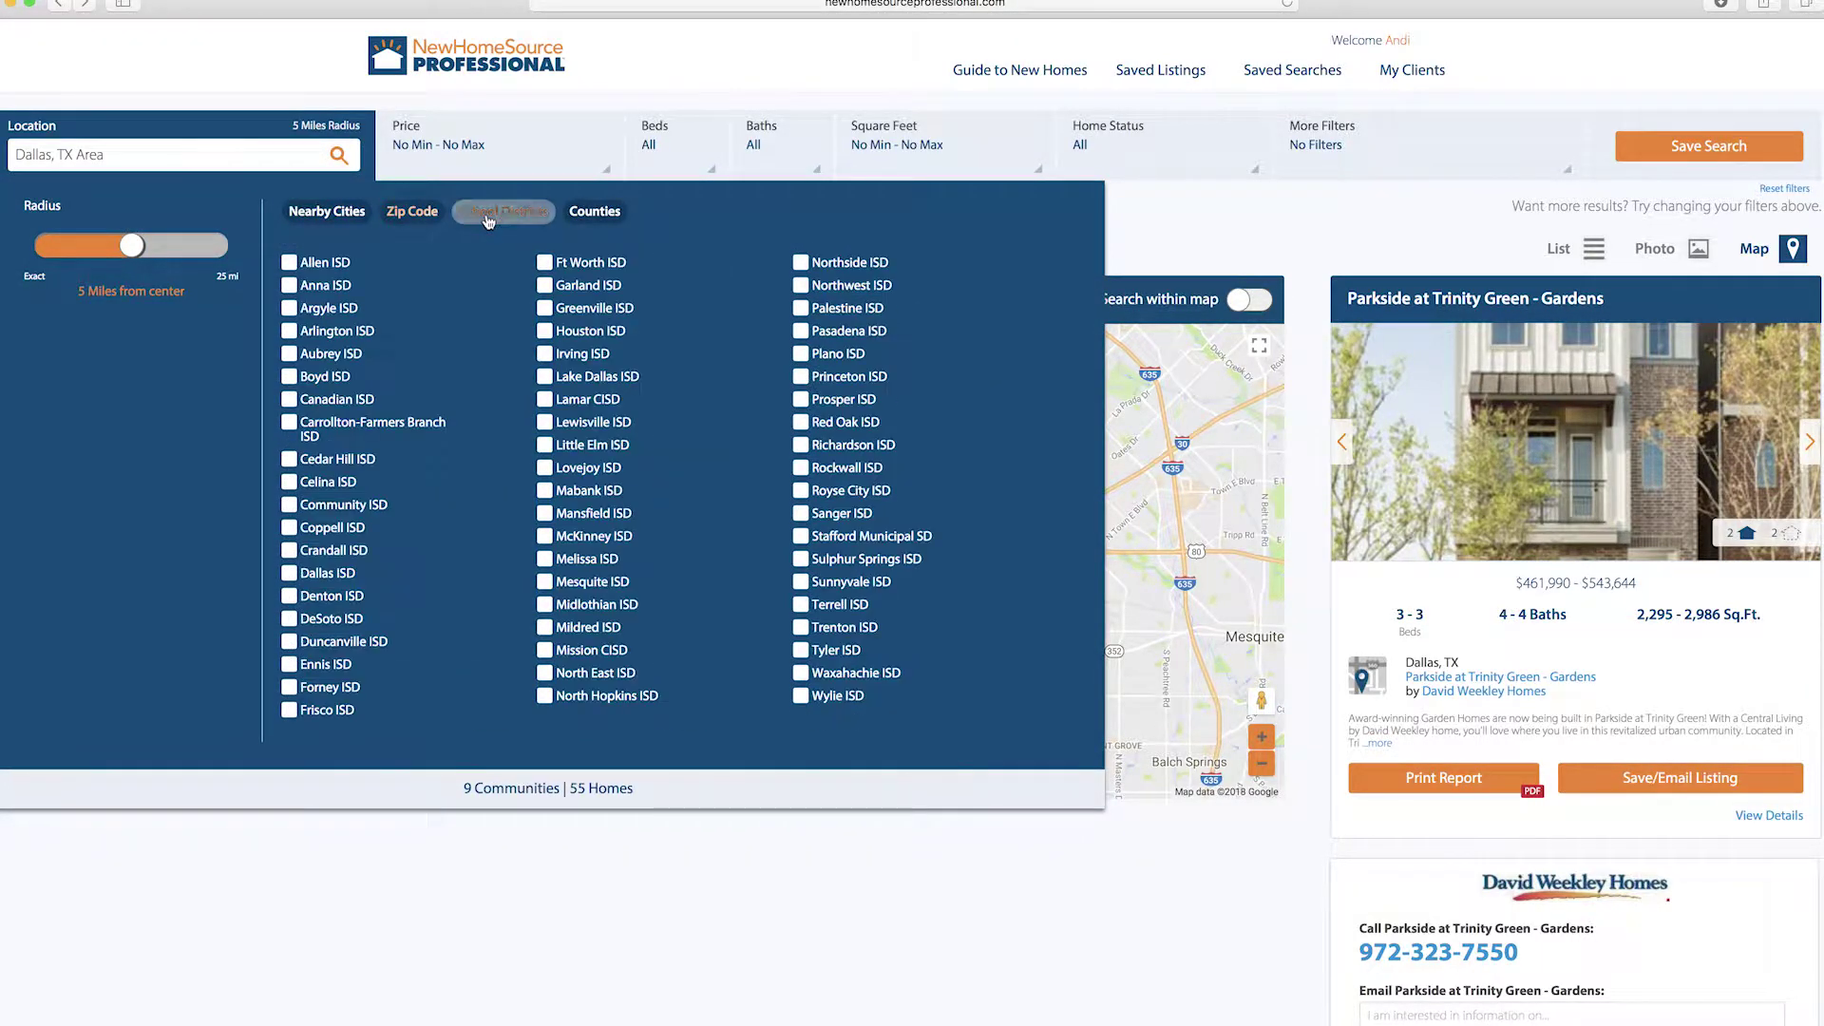
{"action": "left_click", "coordinate": [585, 214]}
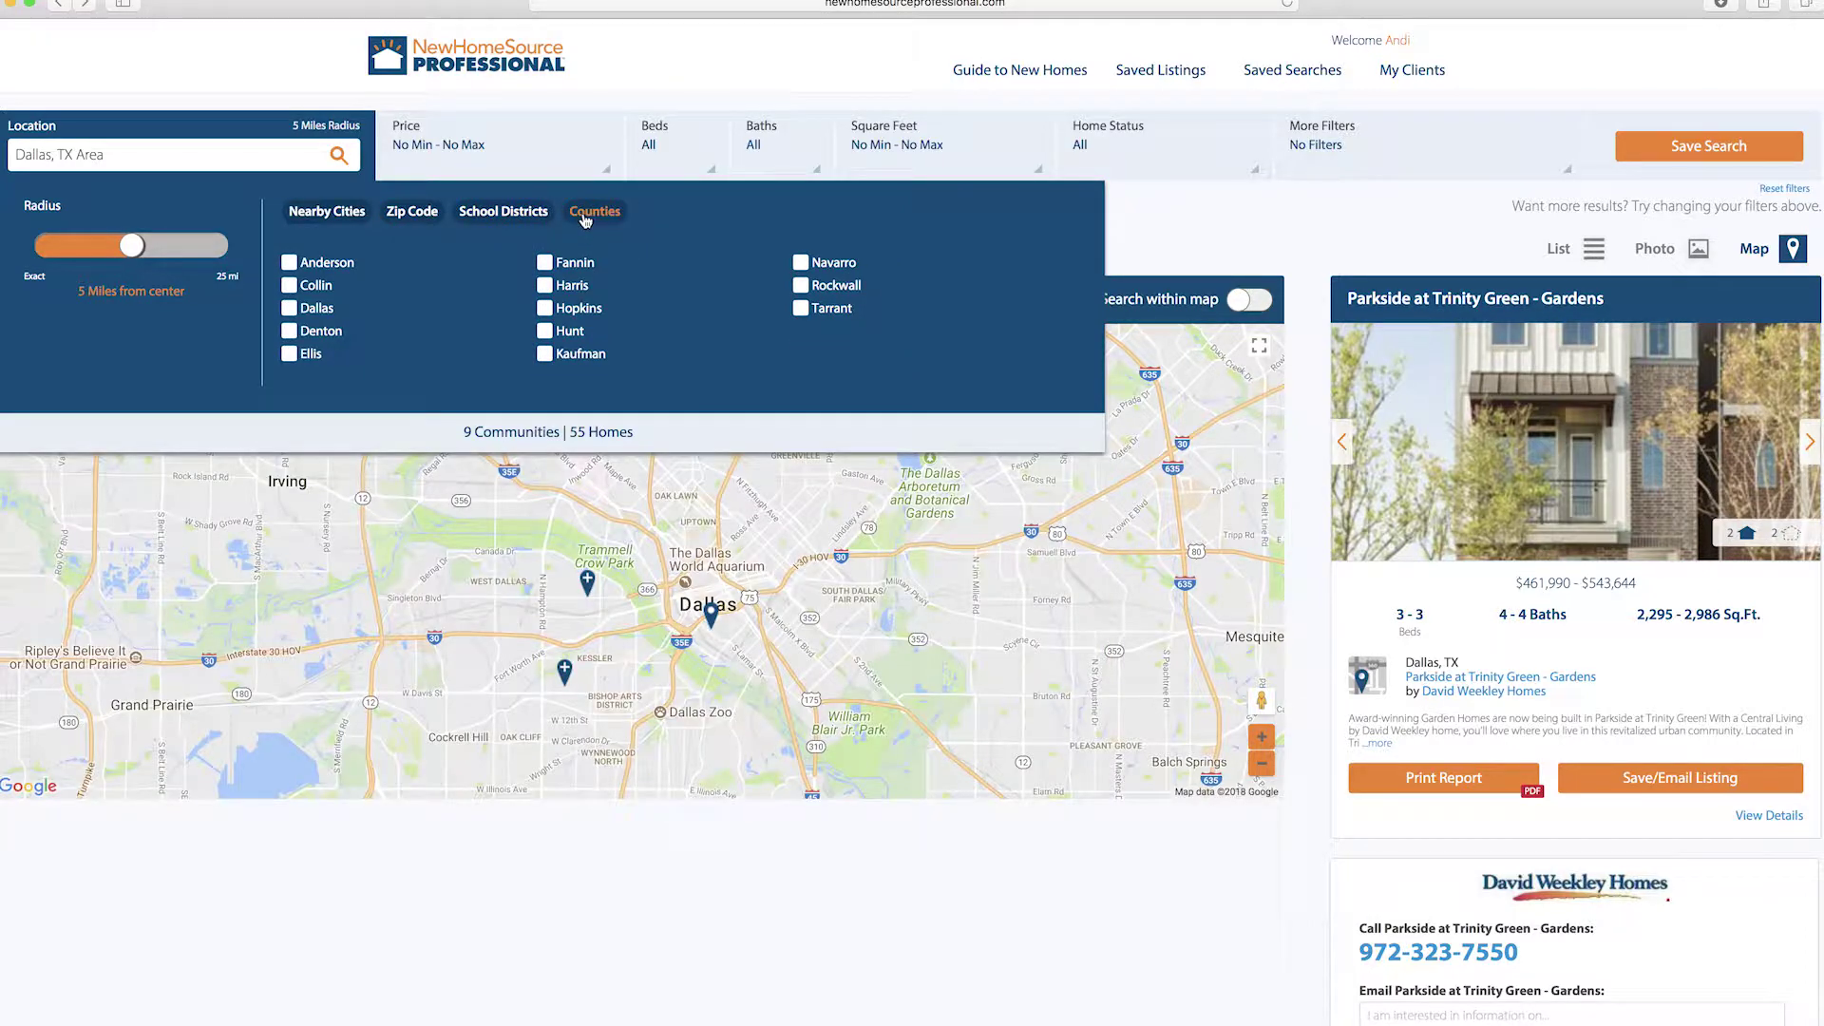
{"action": "left_click", "coordinate": [352, 211]}
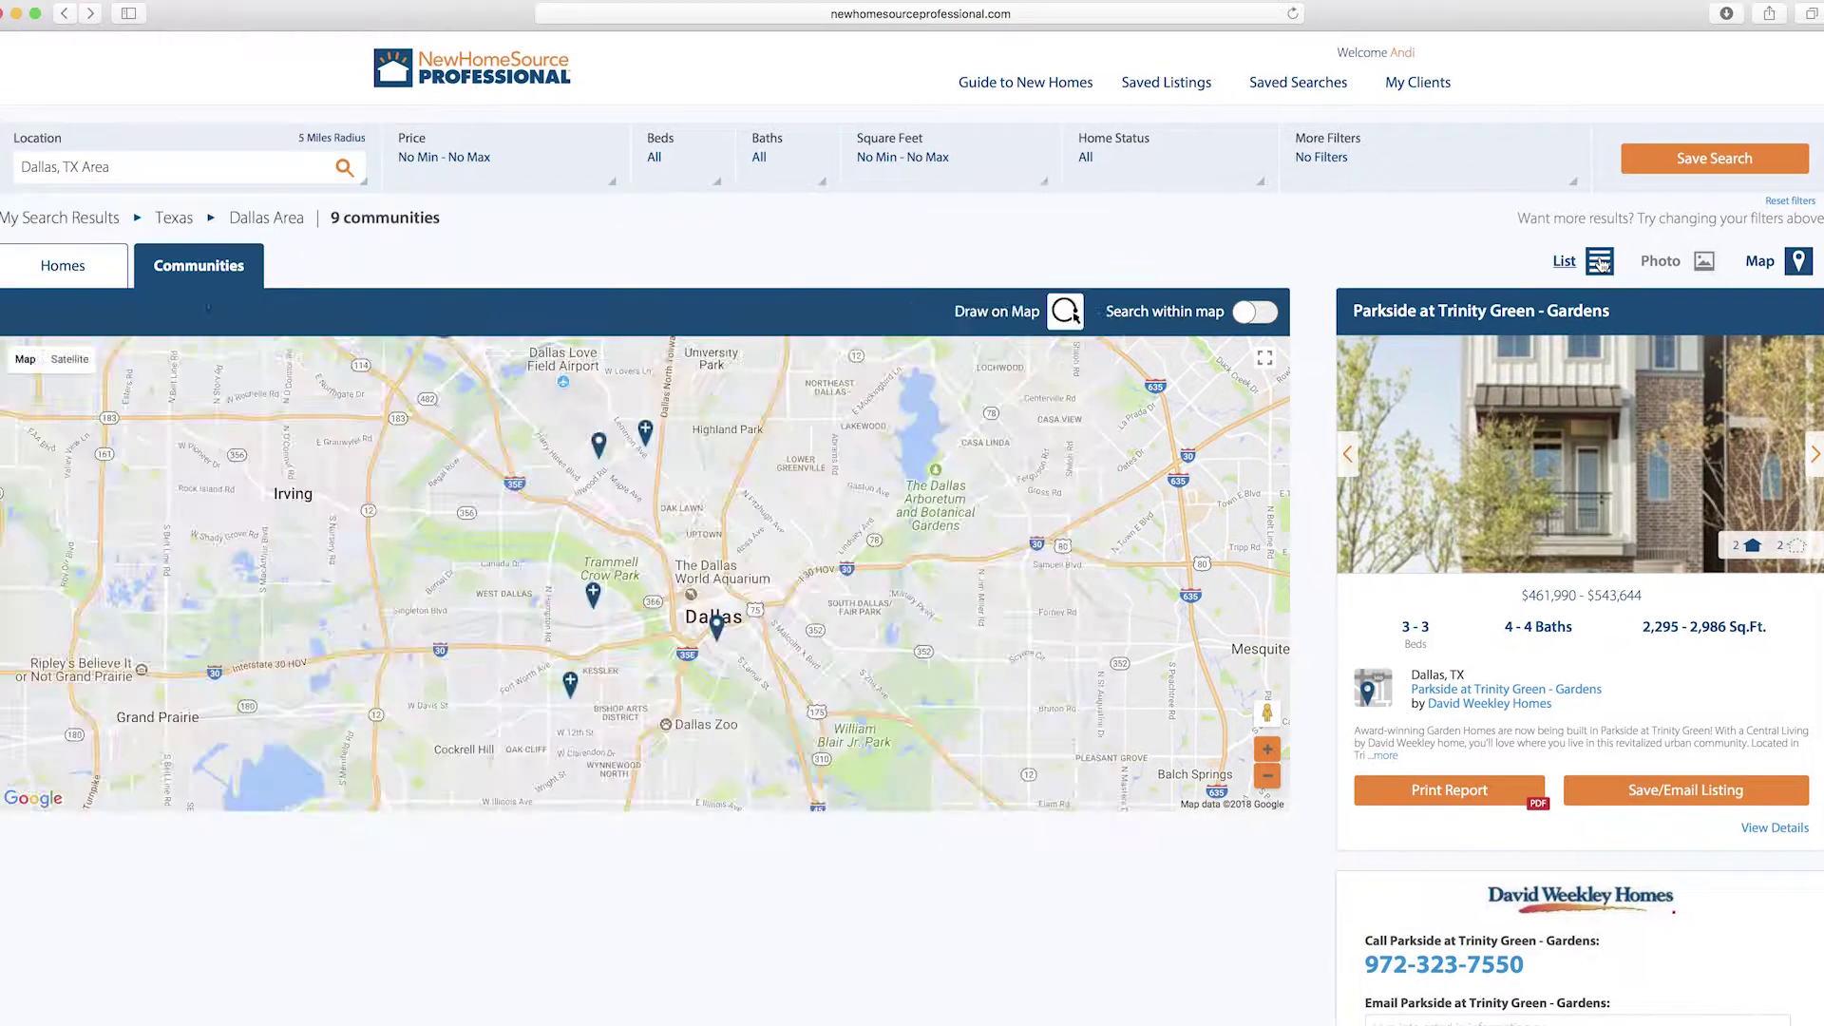
{"action": "left_click", "coordinate": [1594, 251]}
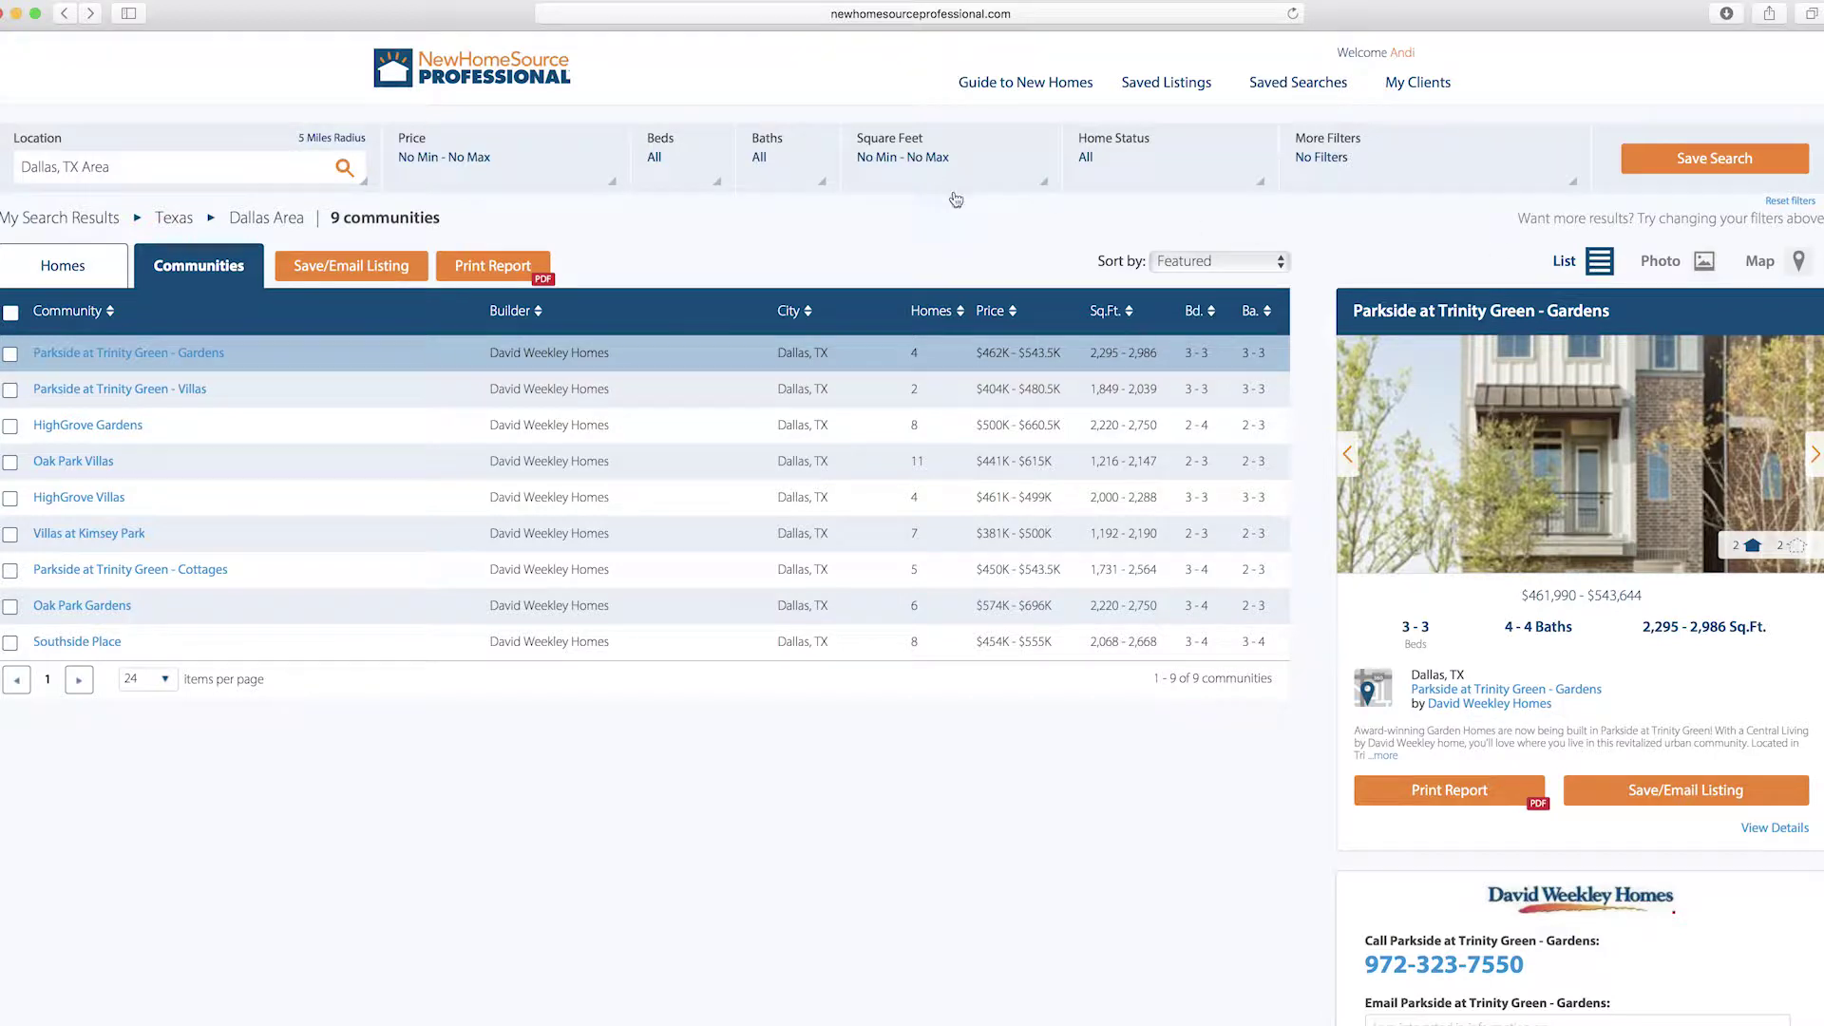
Step: Check the Price, Beds, Baths and Square Feet filters and bring up the Home Status options
{"action": "mouse_move", "coordinate": [622, 167]}
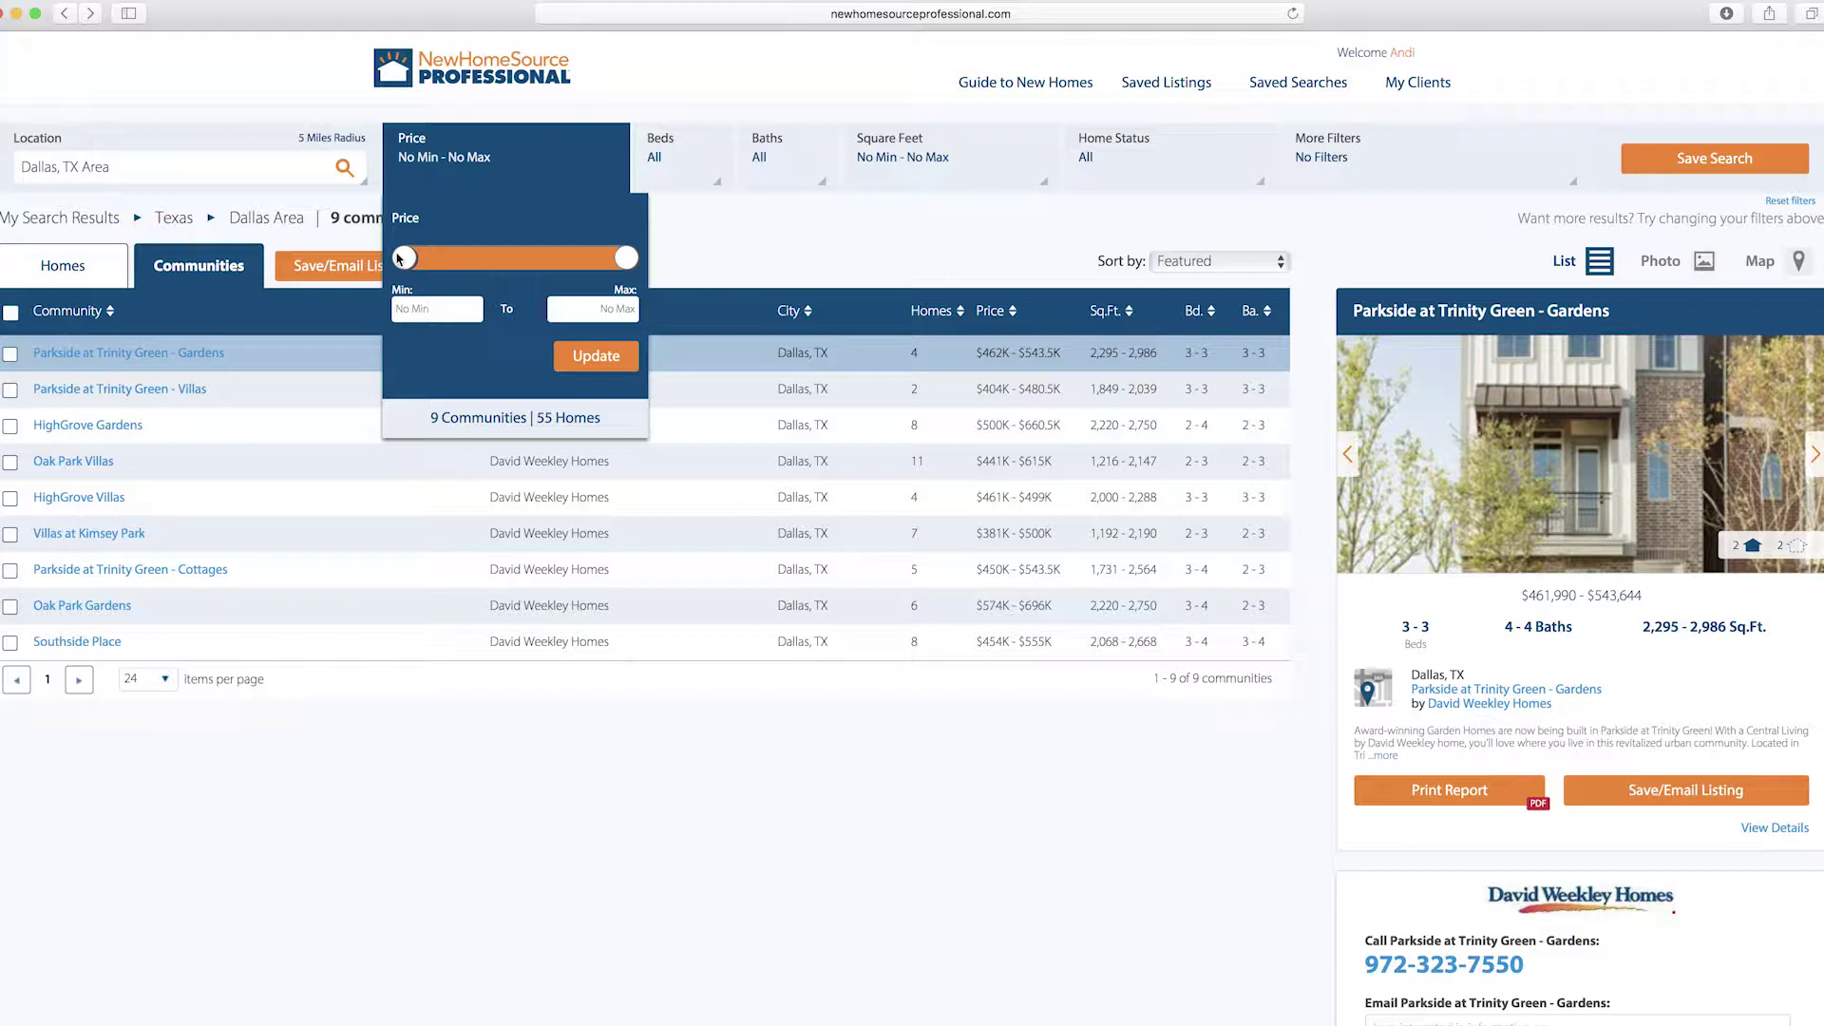
{"action": "mouse_move", "coordinate": [686, 167]}
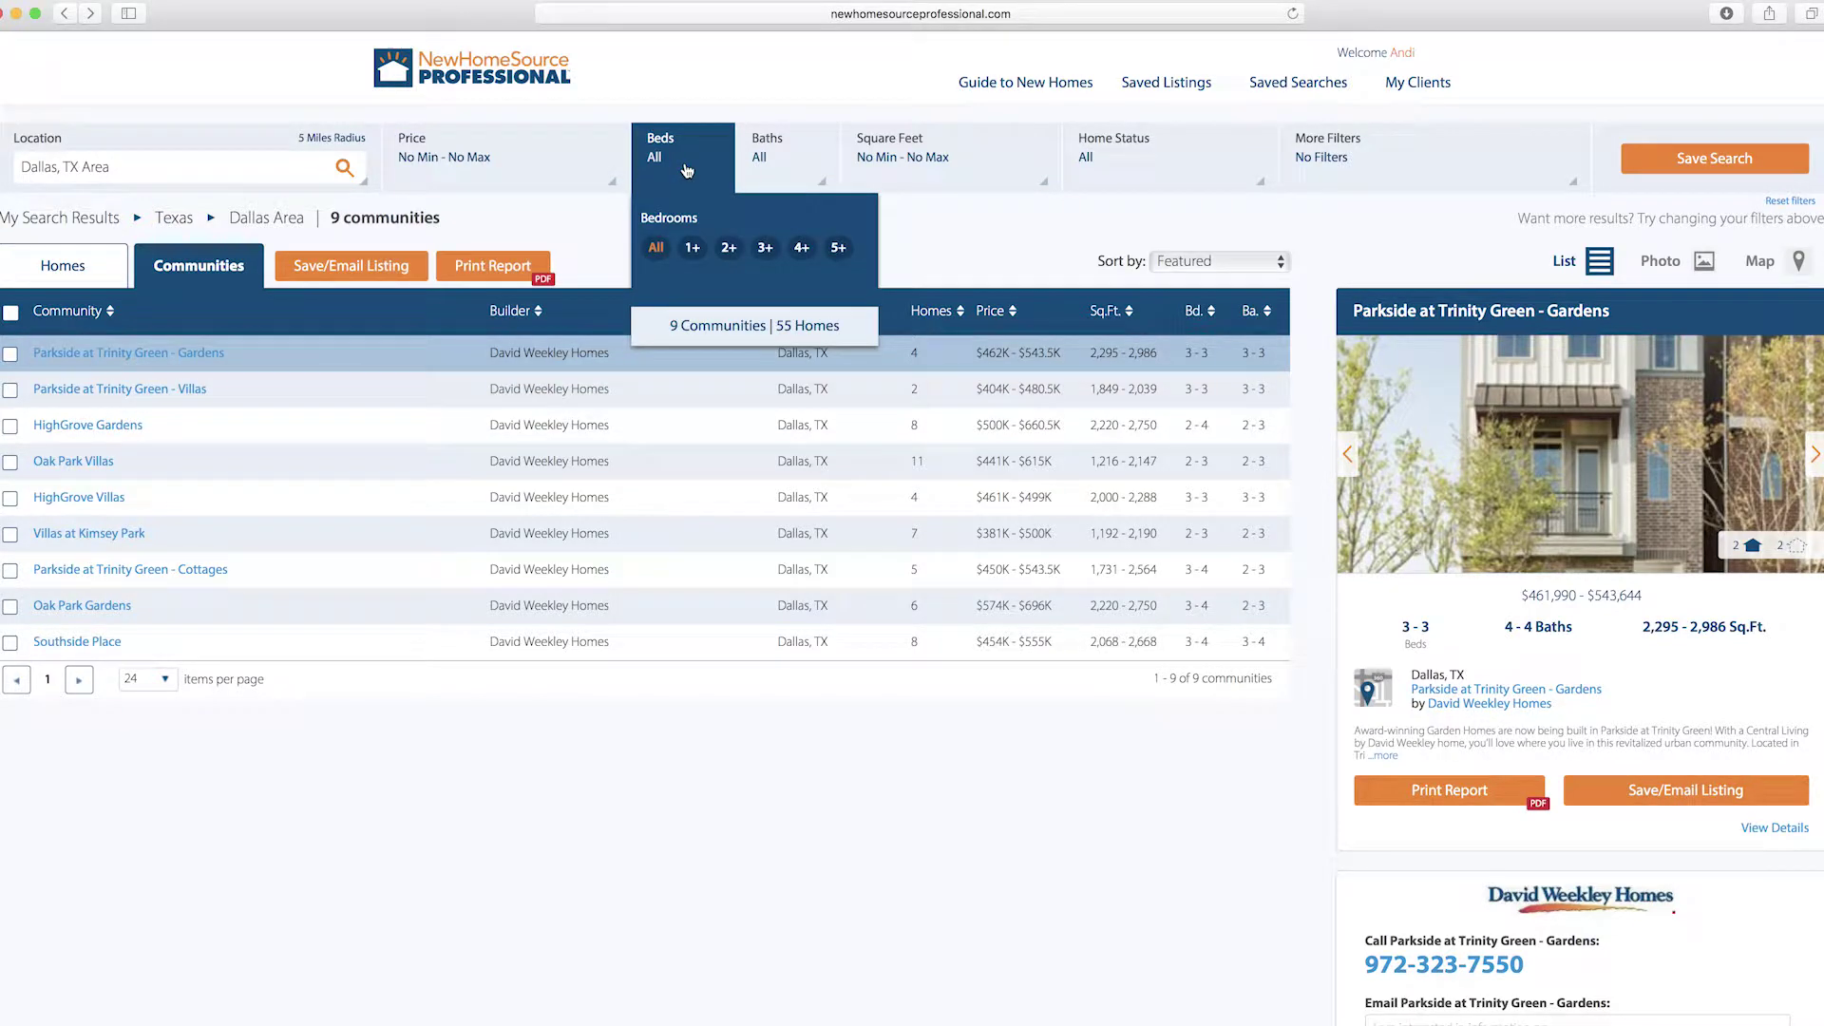
{"action": "mouse_move", "coordinate": [757, 168]}
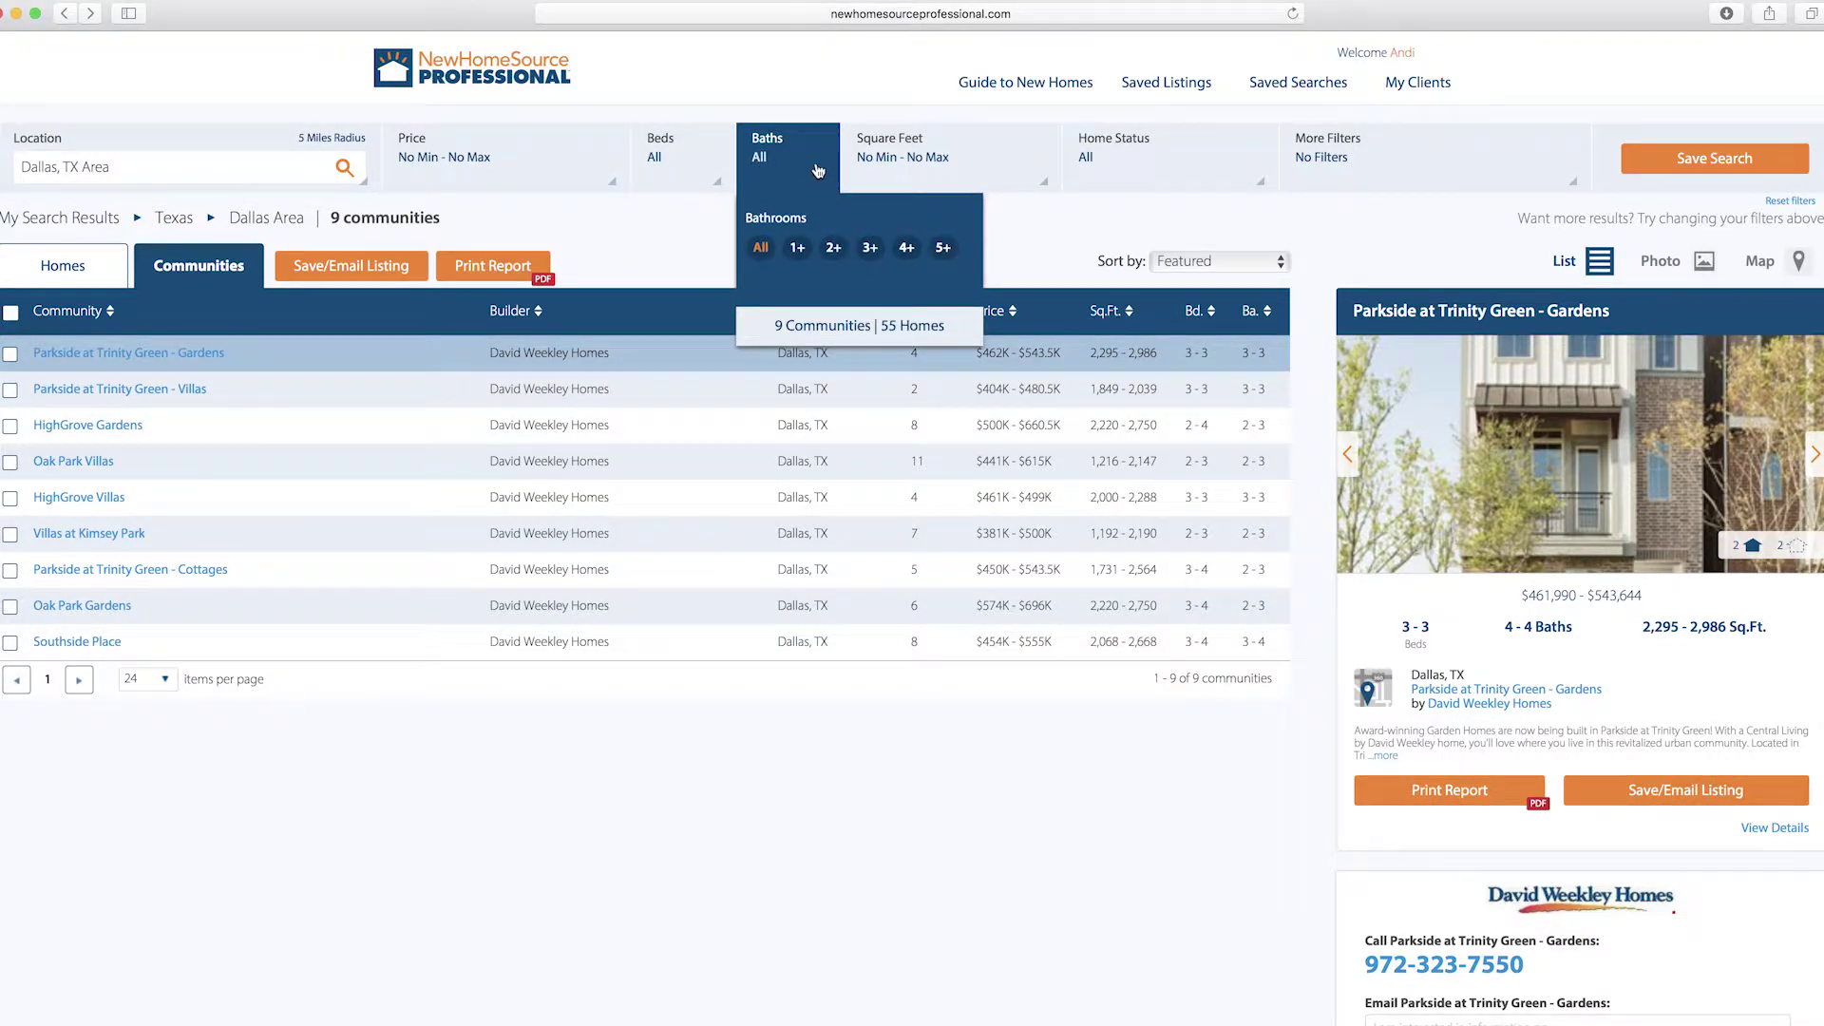
{"action": "mouse_move", "coordinate": [859, 166]}
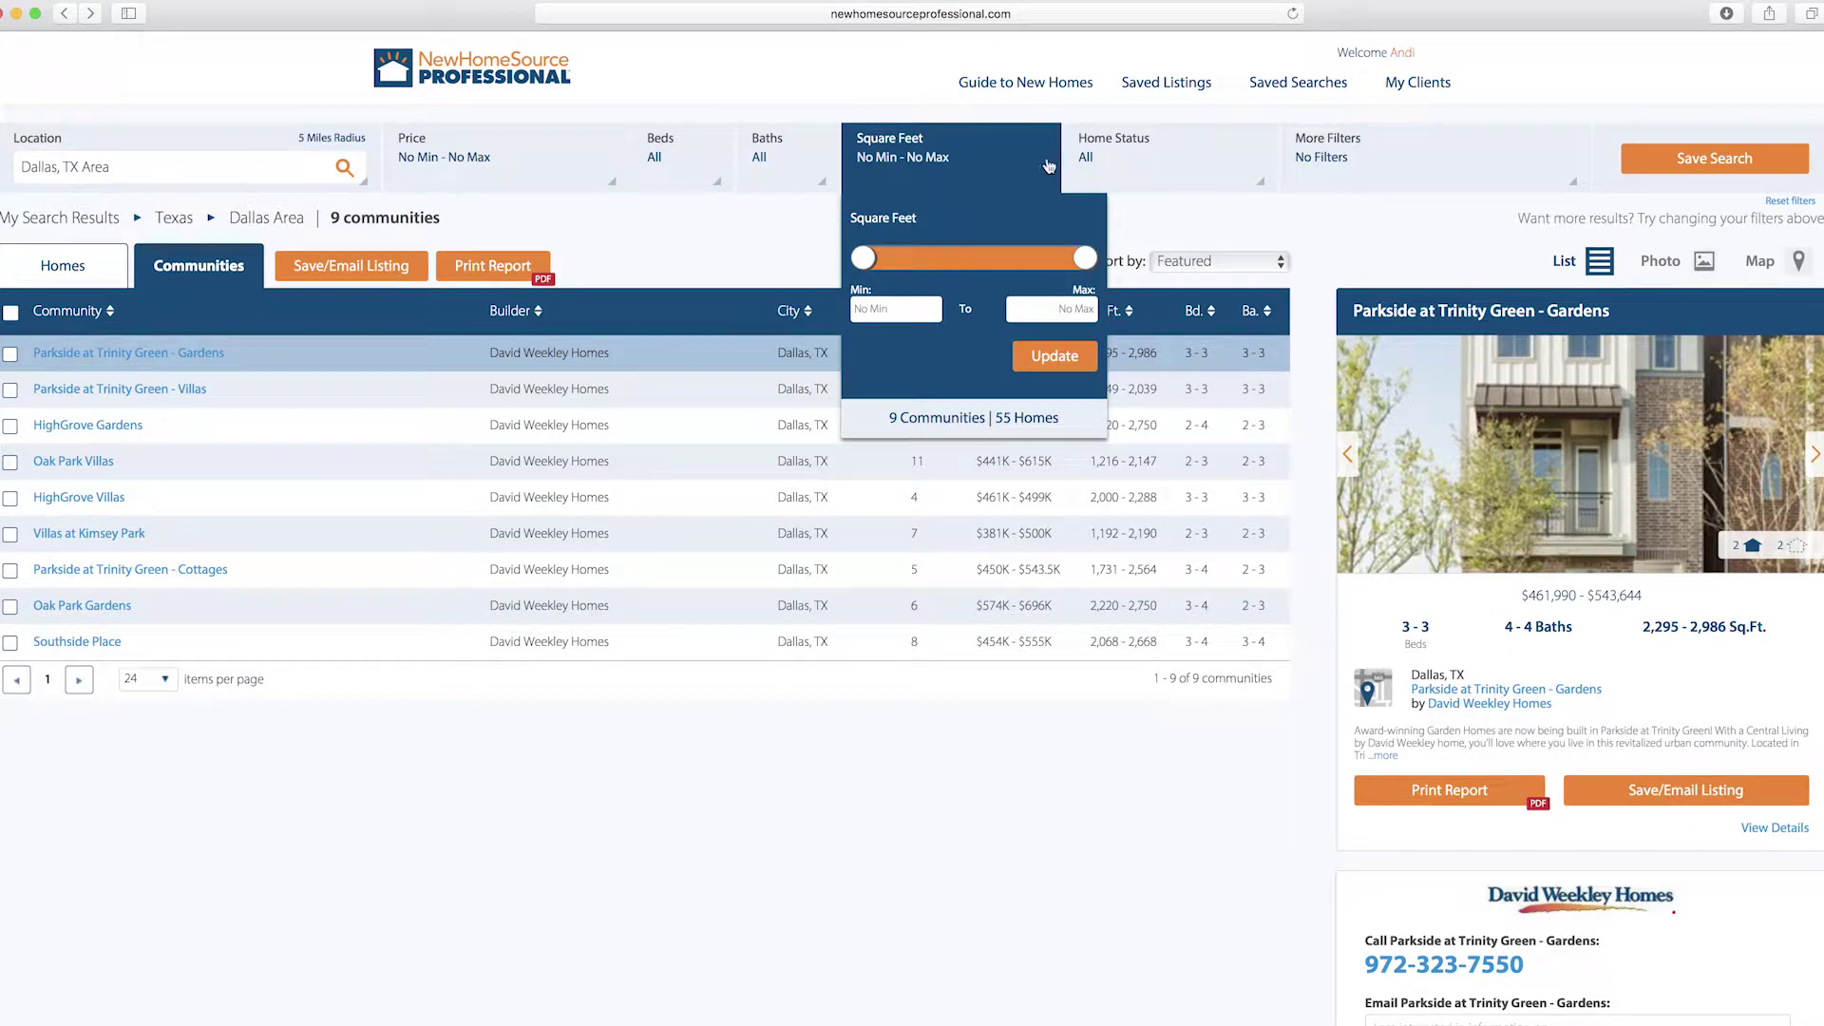
{"action": "mouse_move", "coordinate": [1119, 167]}
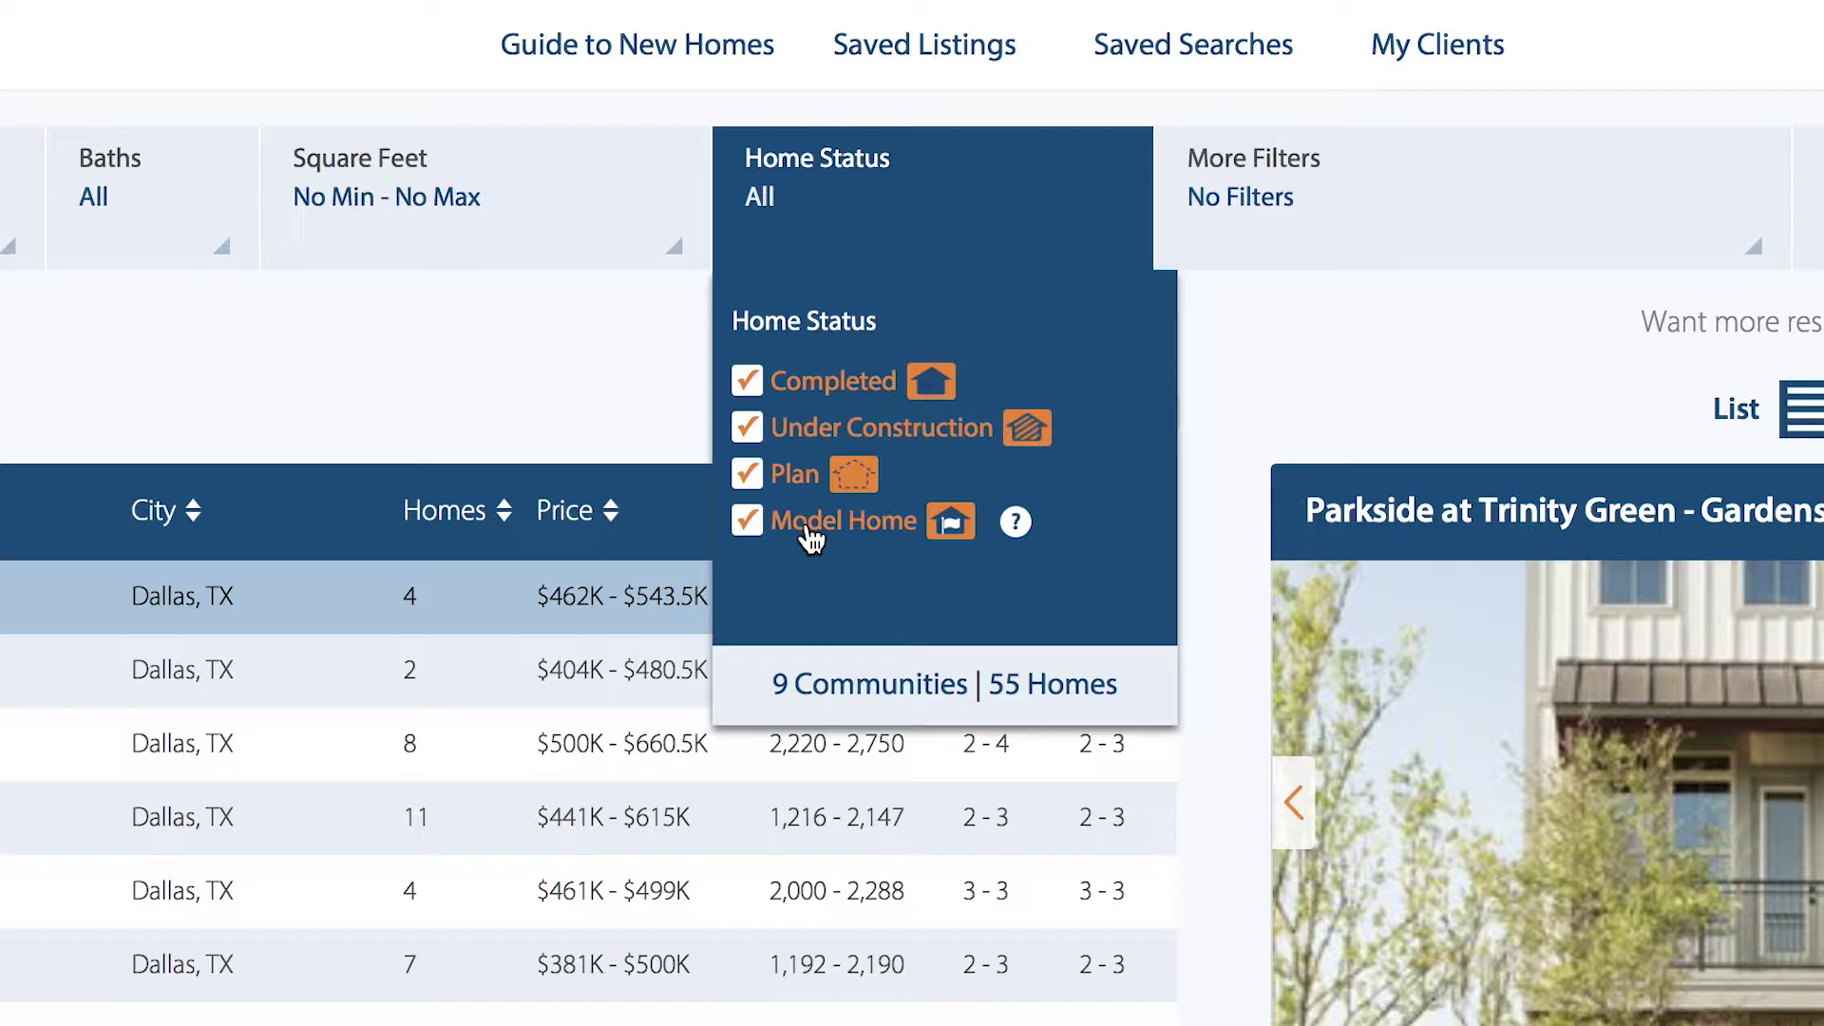
Step: Toggle the home status checkboxes so Completed, Under Construction, Plan and Model Home all stay included
{"action": "left_click", "coordinate": [747, 518]}
{"action": "left_click", "coordinate": [747, 472]}
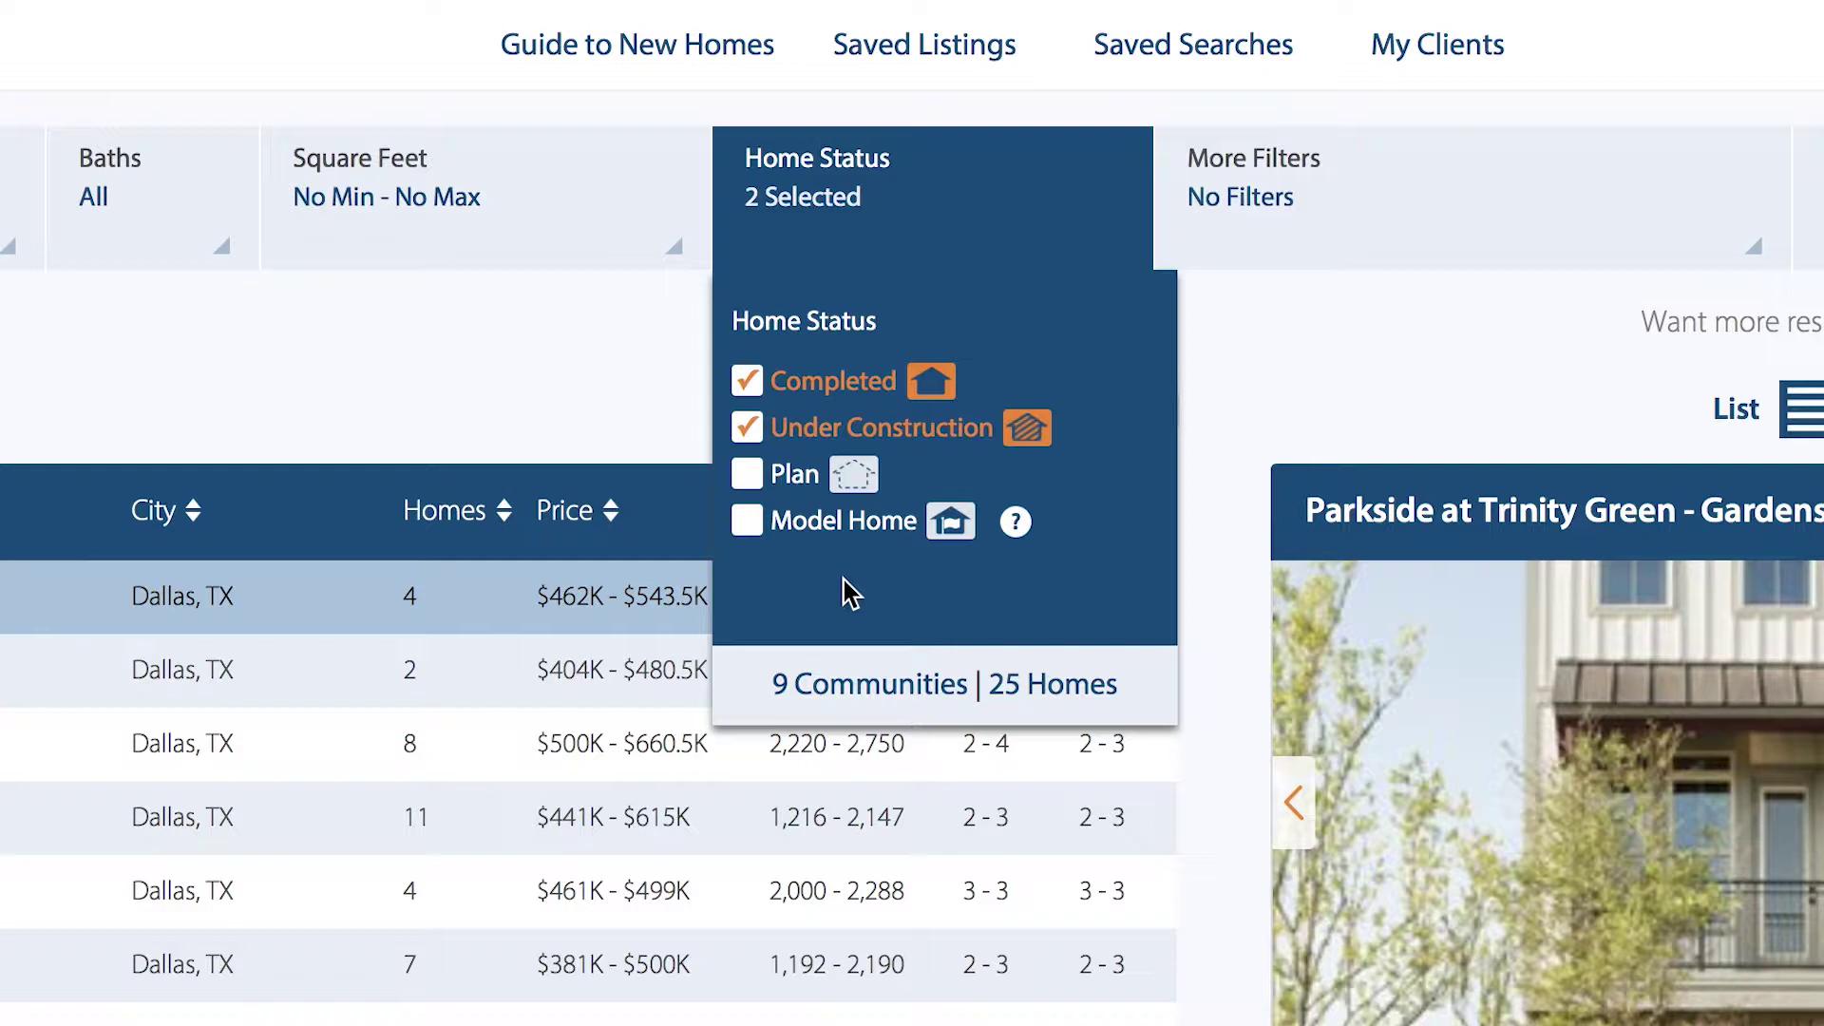
{"action": "left_click", "coordinate": [747, 430]}
{"action": "left_click", "coordinate": [747, 382]}
{"action": "left_click", "coordinate": [749, 477]}
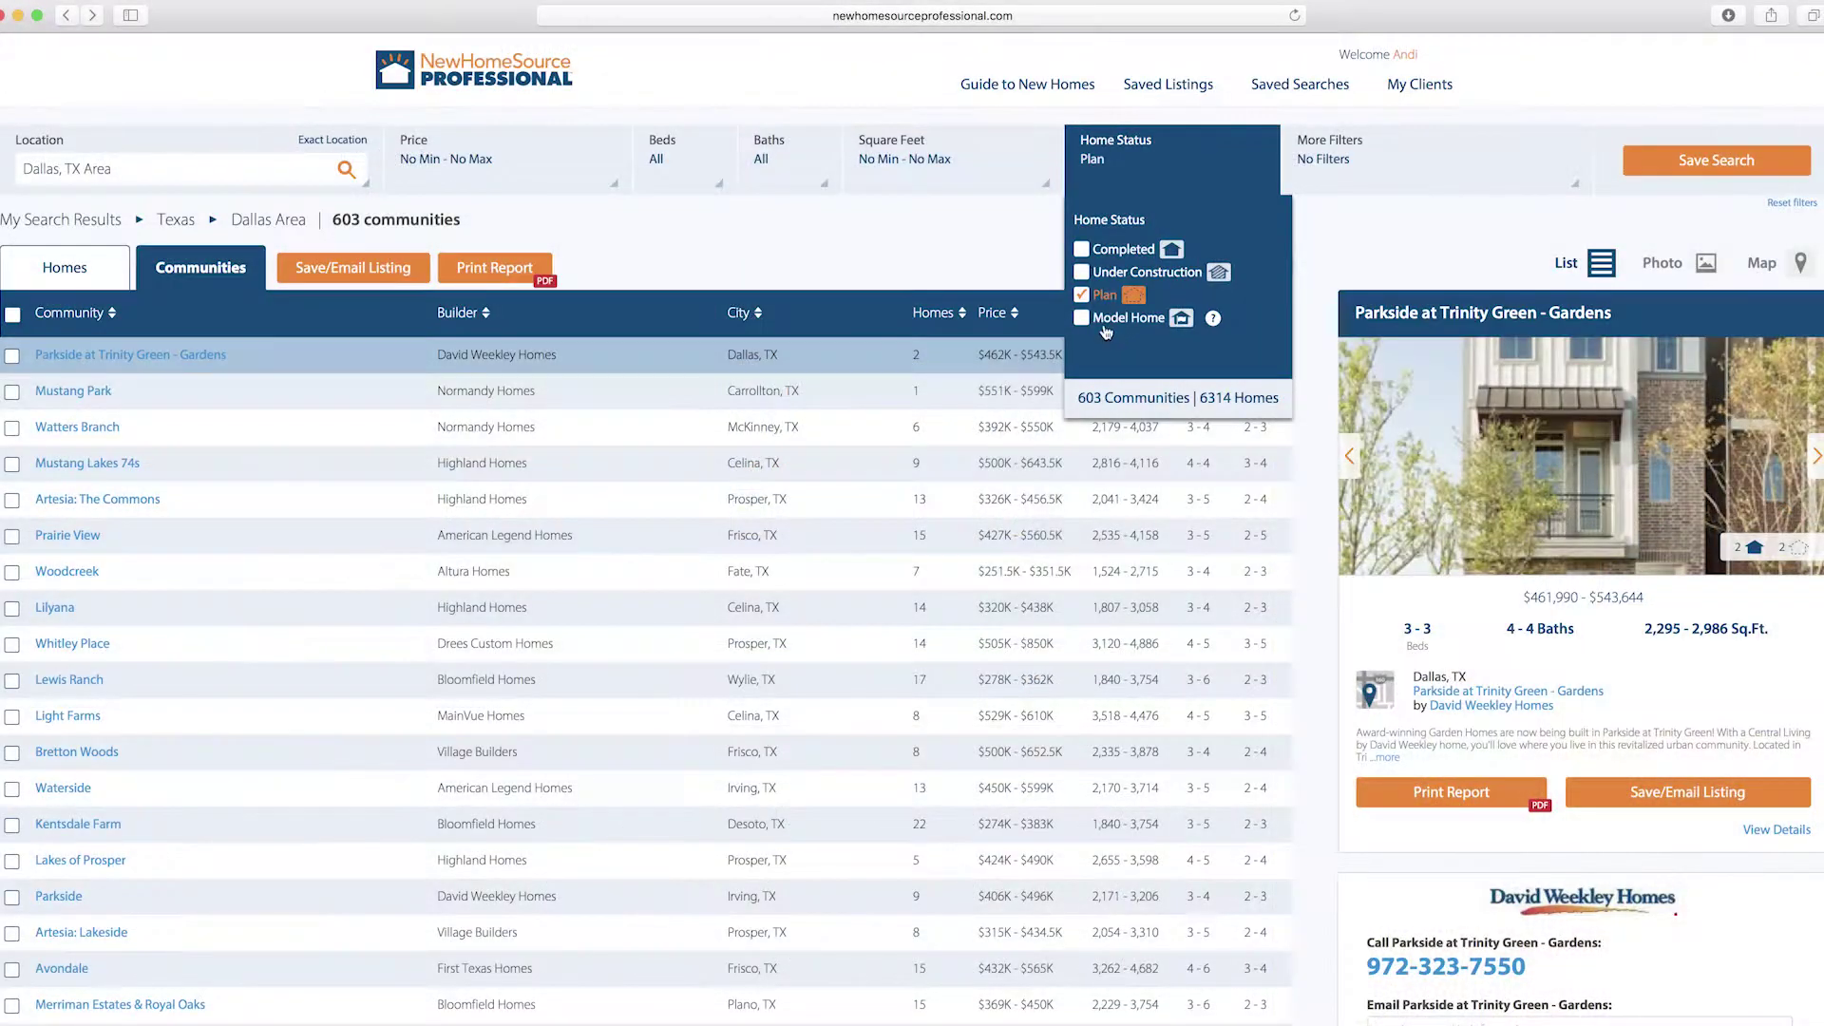
{"action": "left_click", "coordinate": [747, 521]}
{"action": "left_click", "coordinate": [1081, 251]}
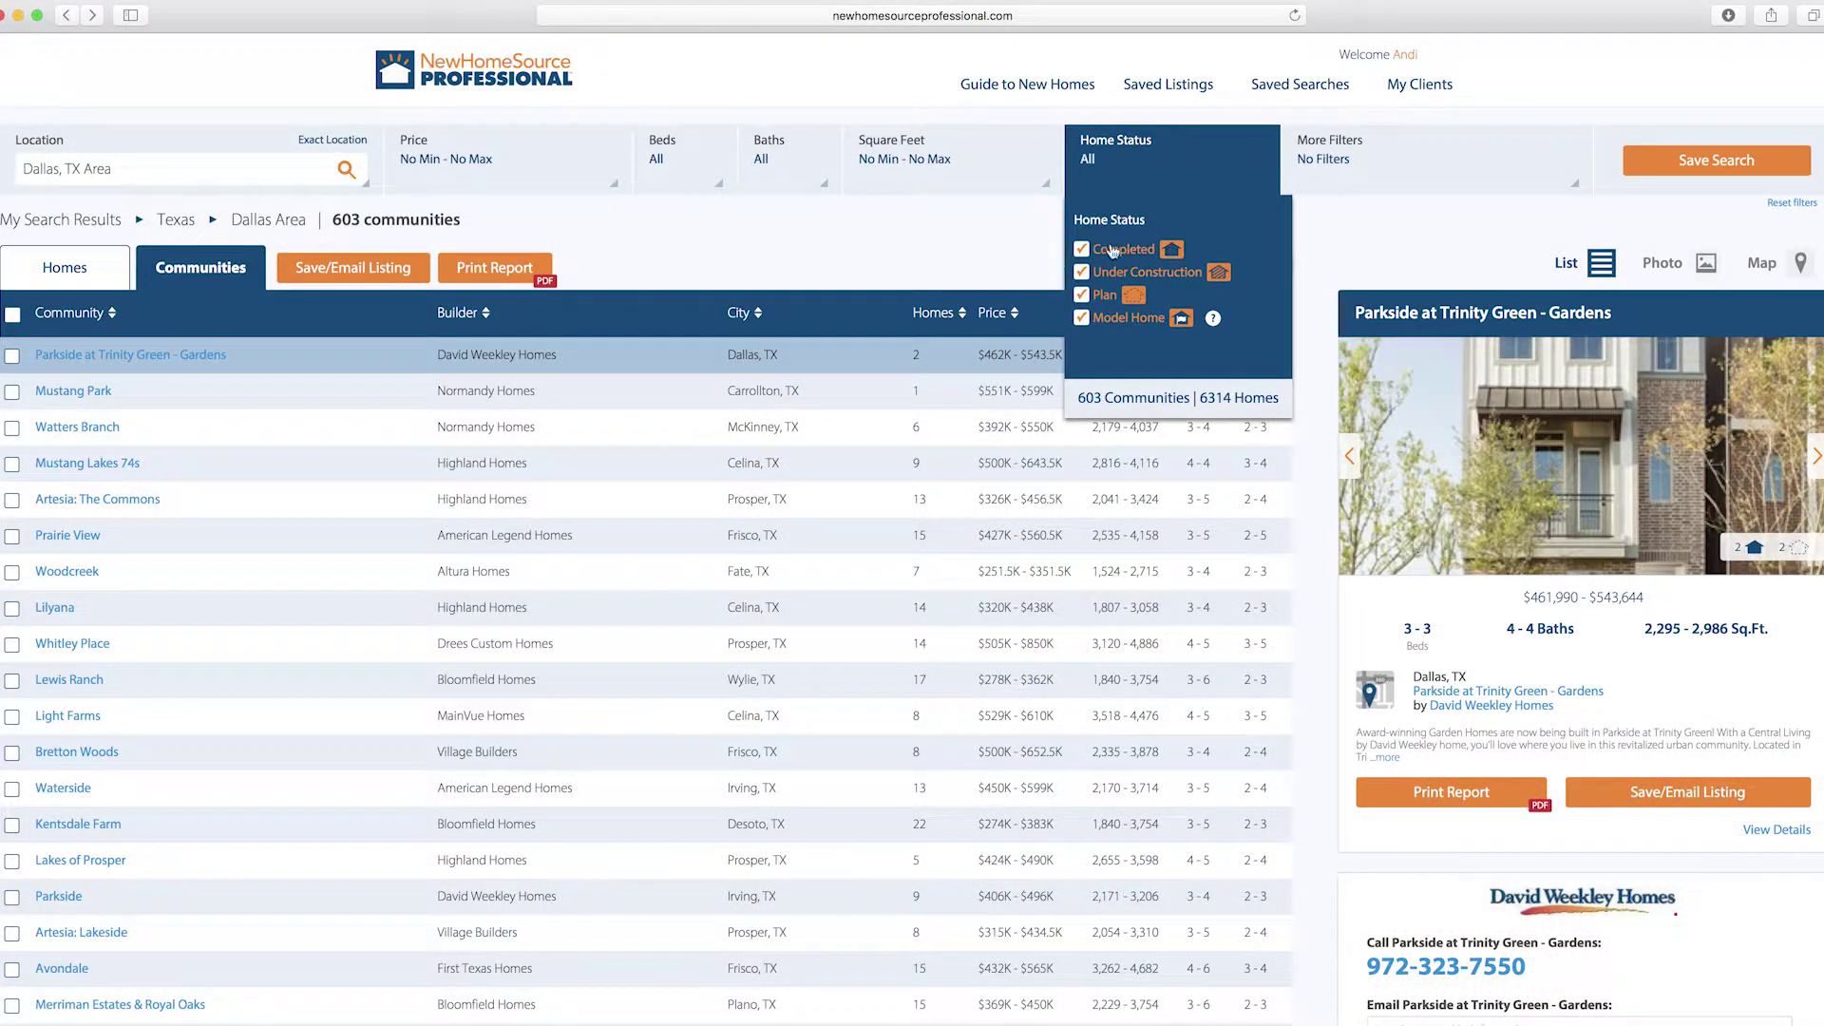
{"action": "left_click", "coordinate": [1378, 168]}
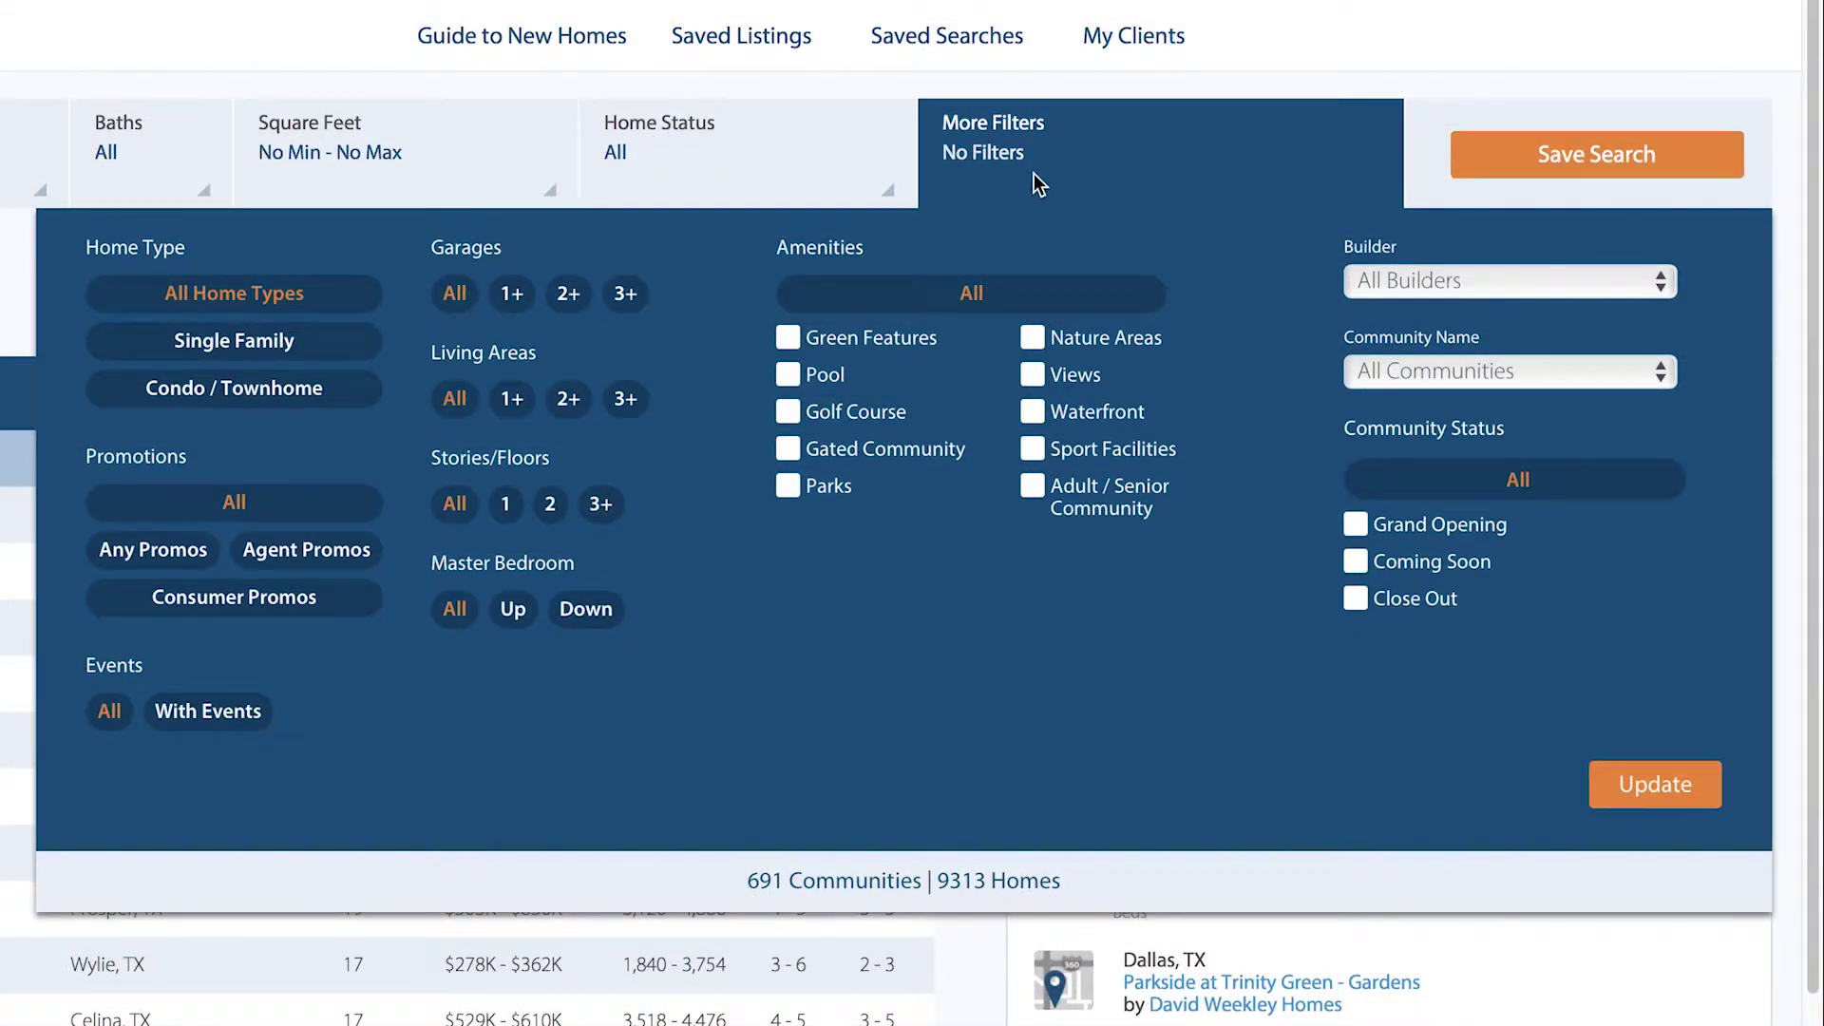
Step: Choose Single Family, Garages 1+, Living Areas 1+, Stories 2 and tick Pool
{"action": "left_click", "coordinate": [273, 344]}
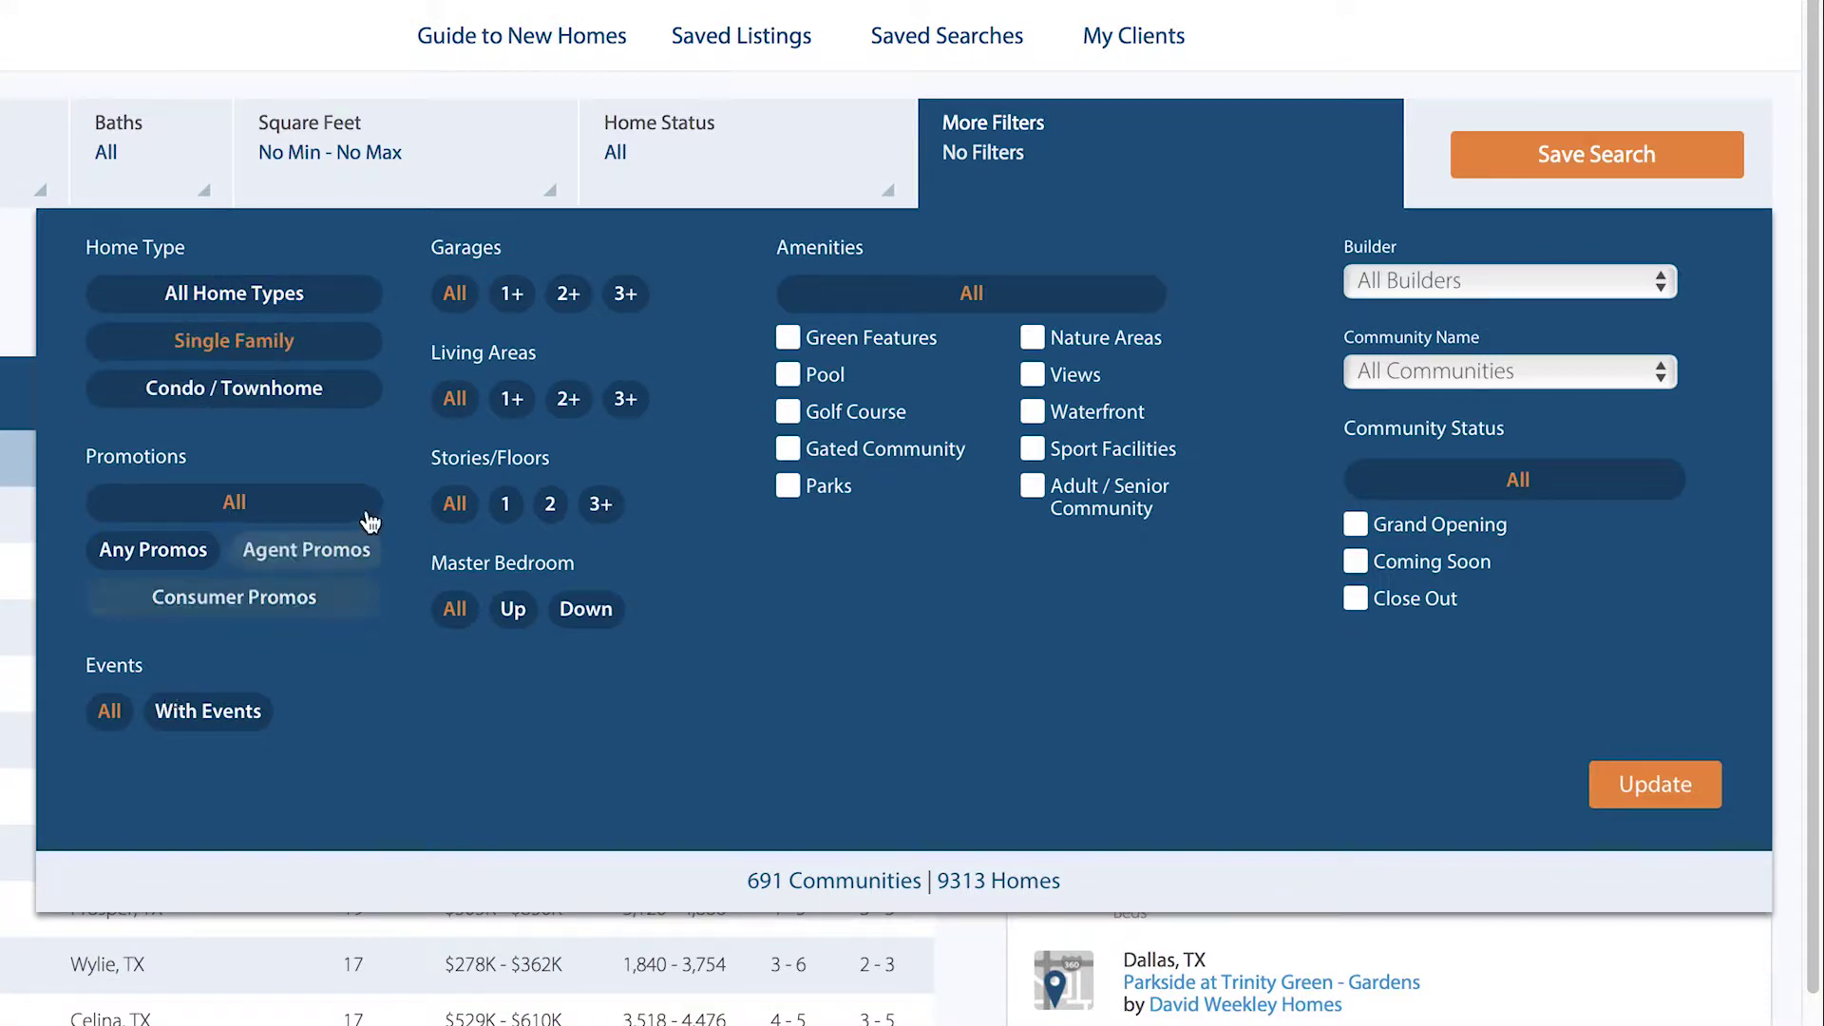
{"action": "left_click", "coordinate": [513, 295]}
{"action": "left_click", "coordinate": [513, 399]}
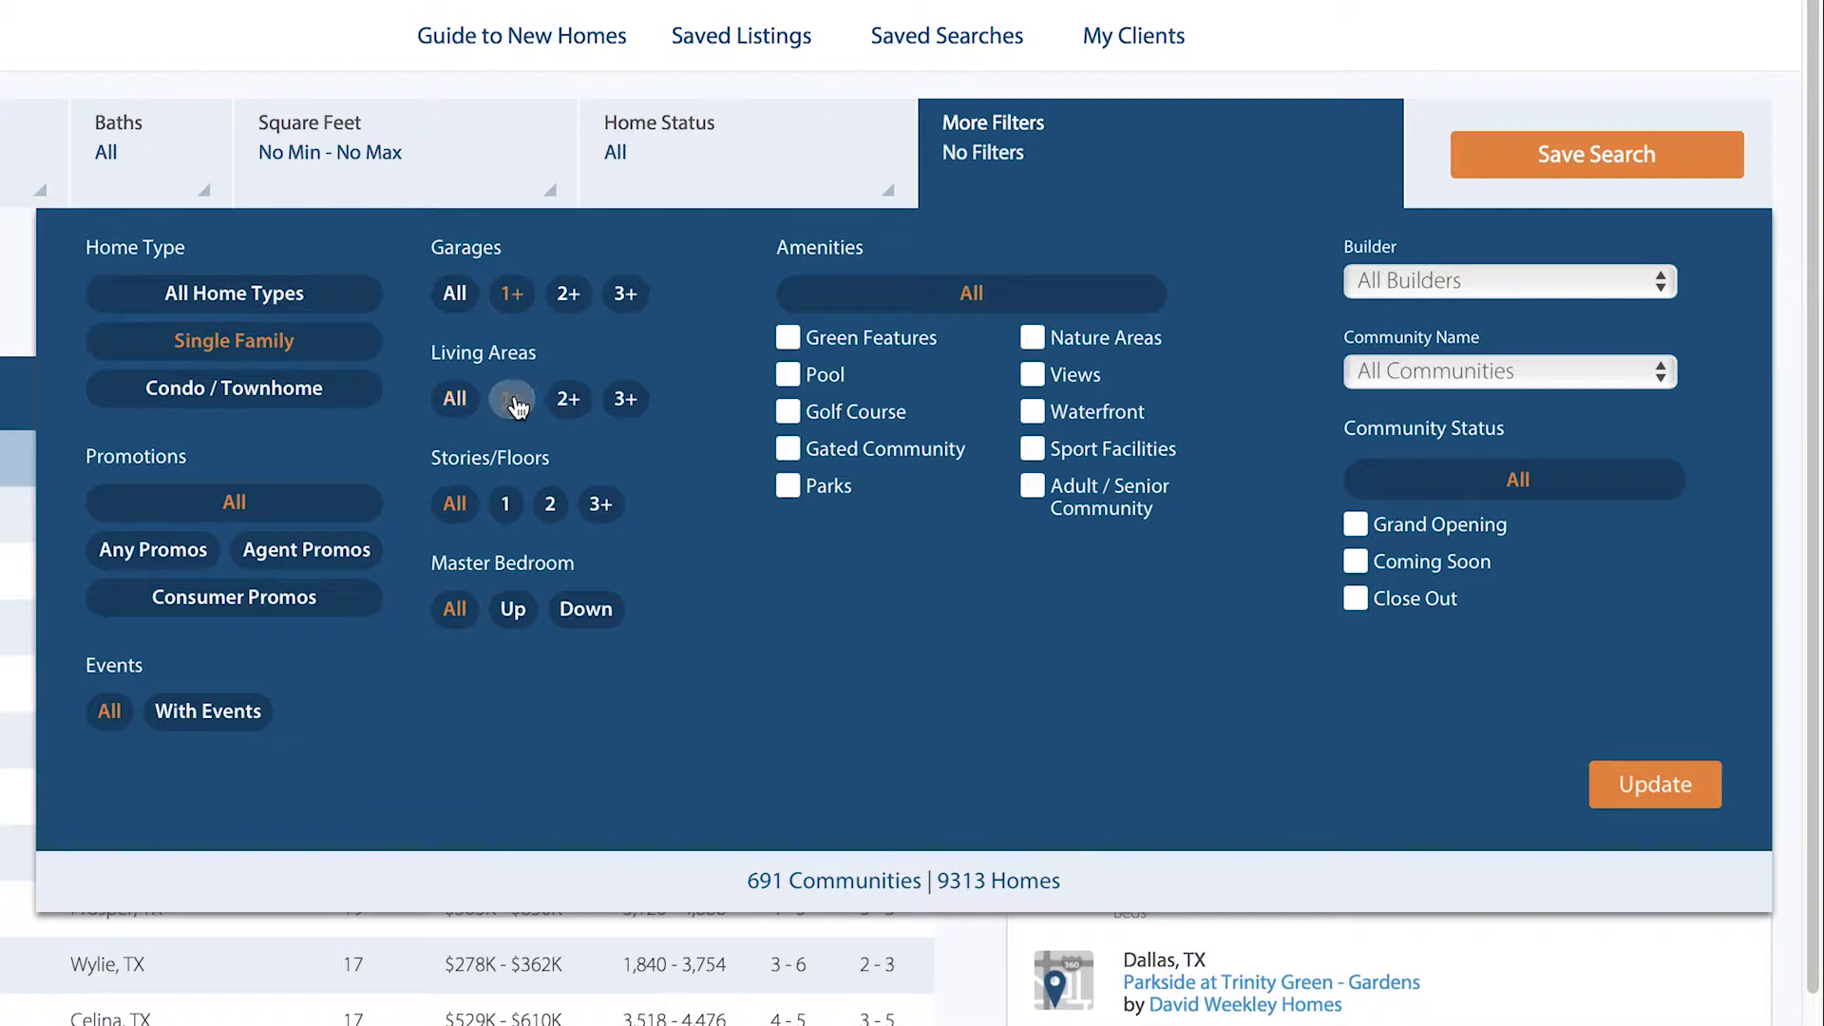
{"action": "left_click", "coordinate": [549, 505]}
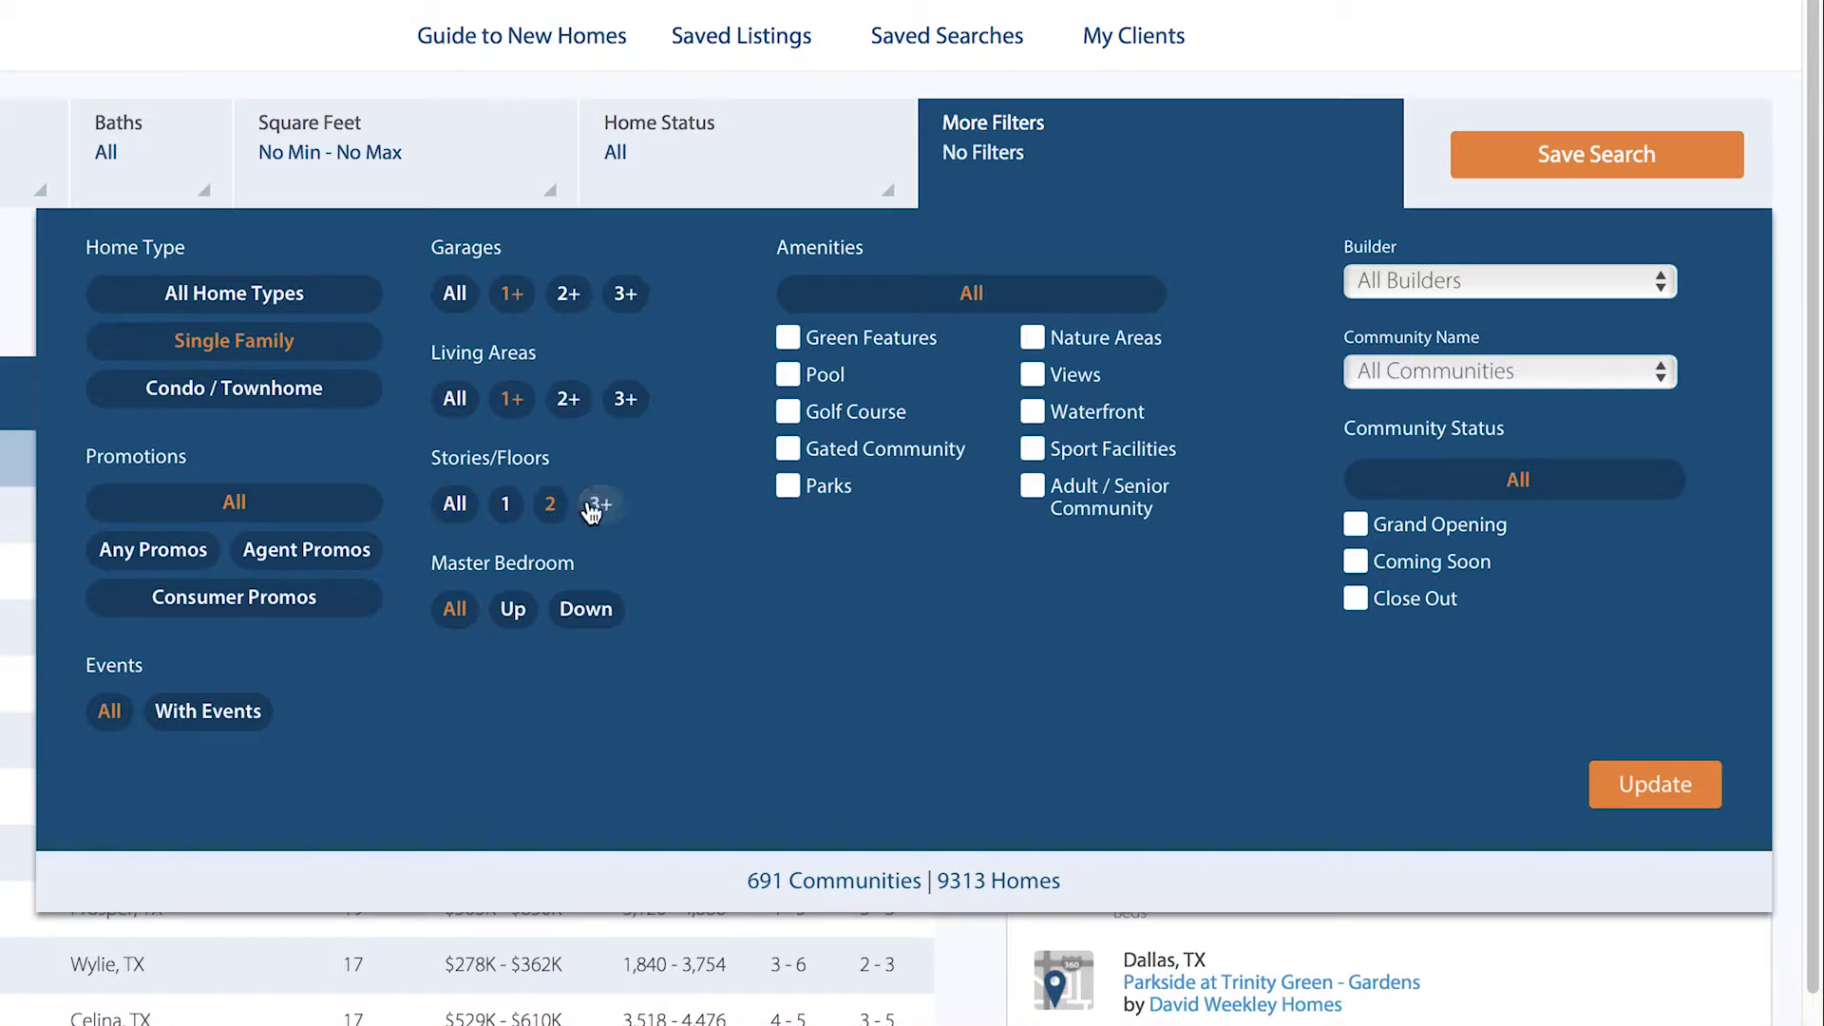
{"action": "left_click", "coordinate": [791, 378]}
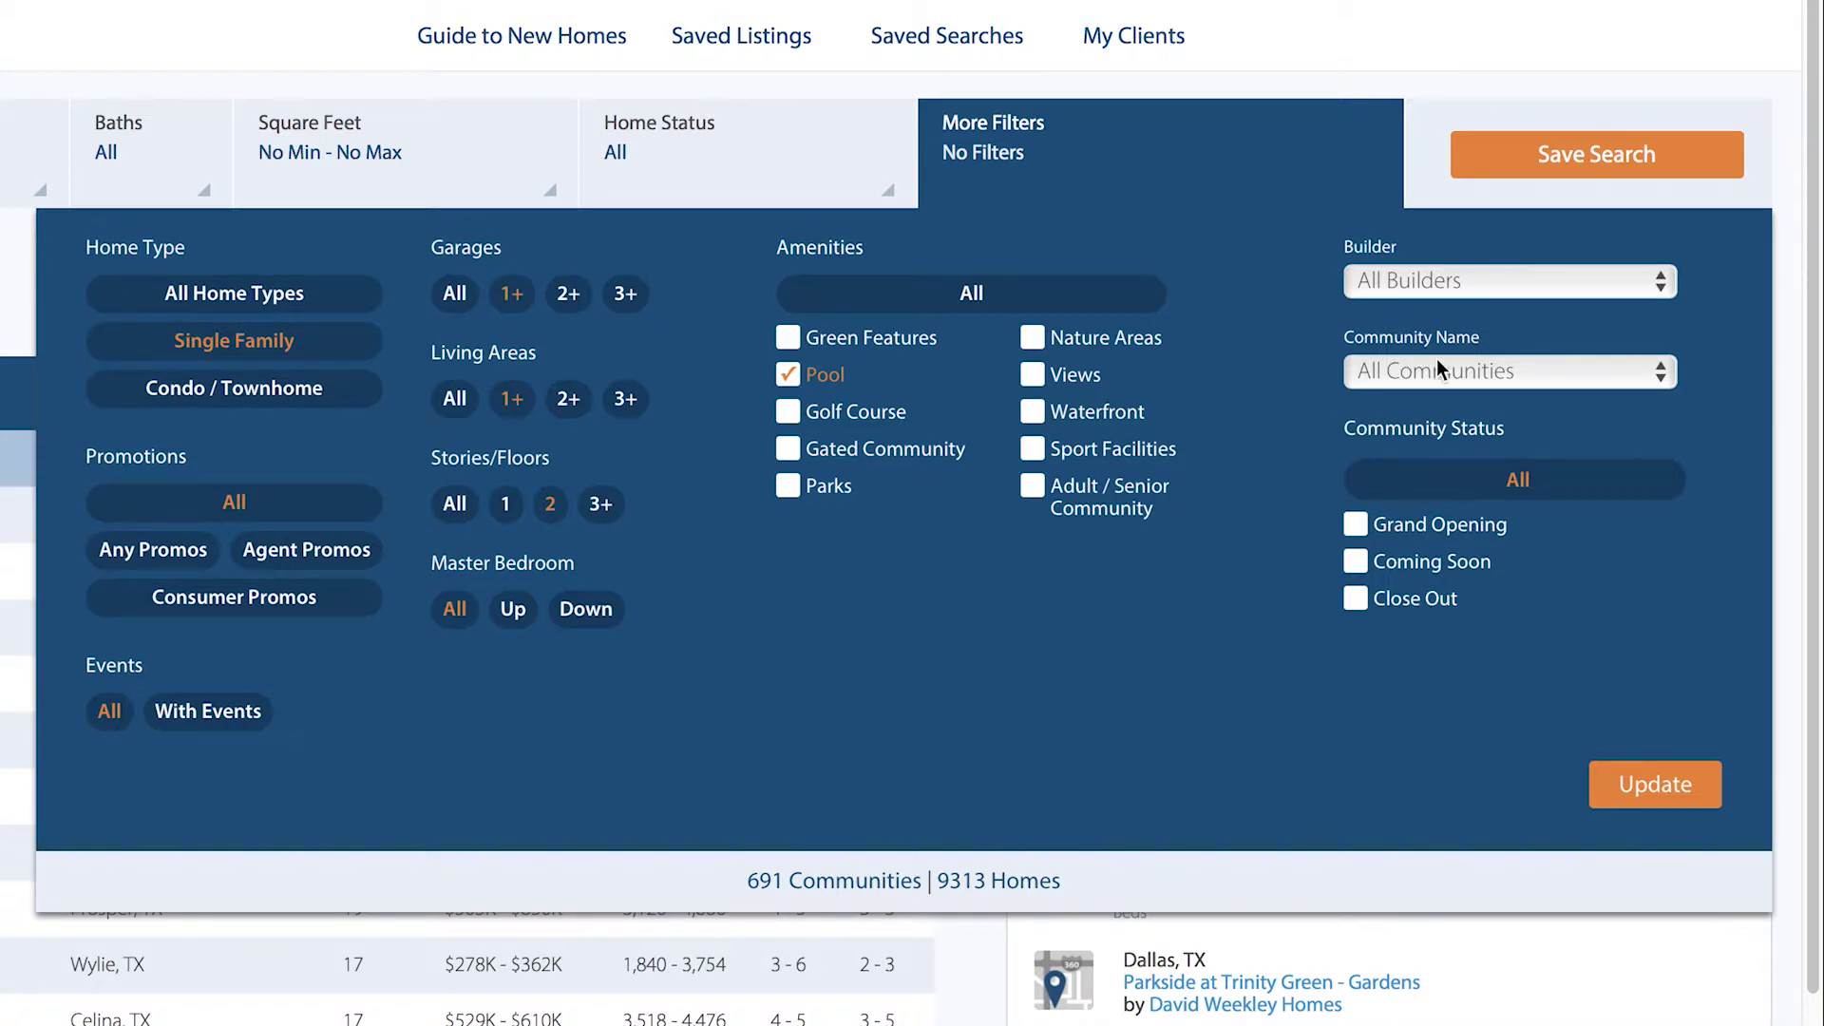
Step: Leave builders and All Communities unchanged and apply the extra filters for 102 communities
{"action": "left_click", "coordinate": [1648, 289]}
{"action": "left_click", "coordinate": [1733, 307]}
{"action": "left_click", "coordinate": [1676, 377]}
{"action": "left_click", "coordinate": [1700, 340]}
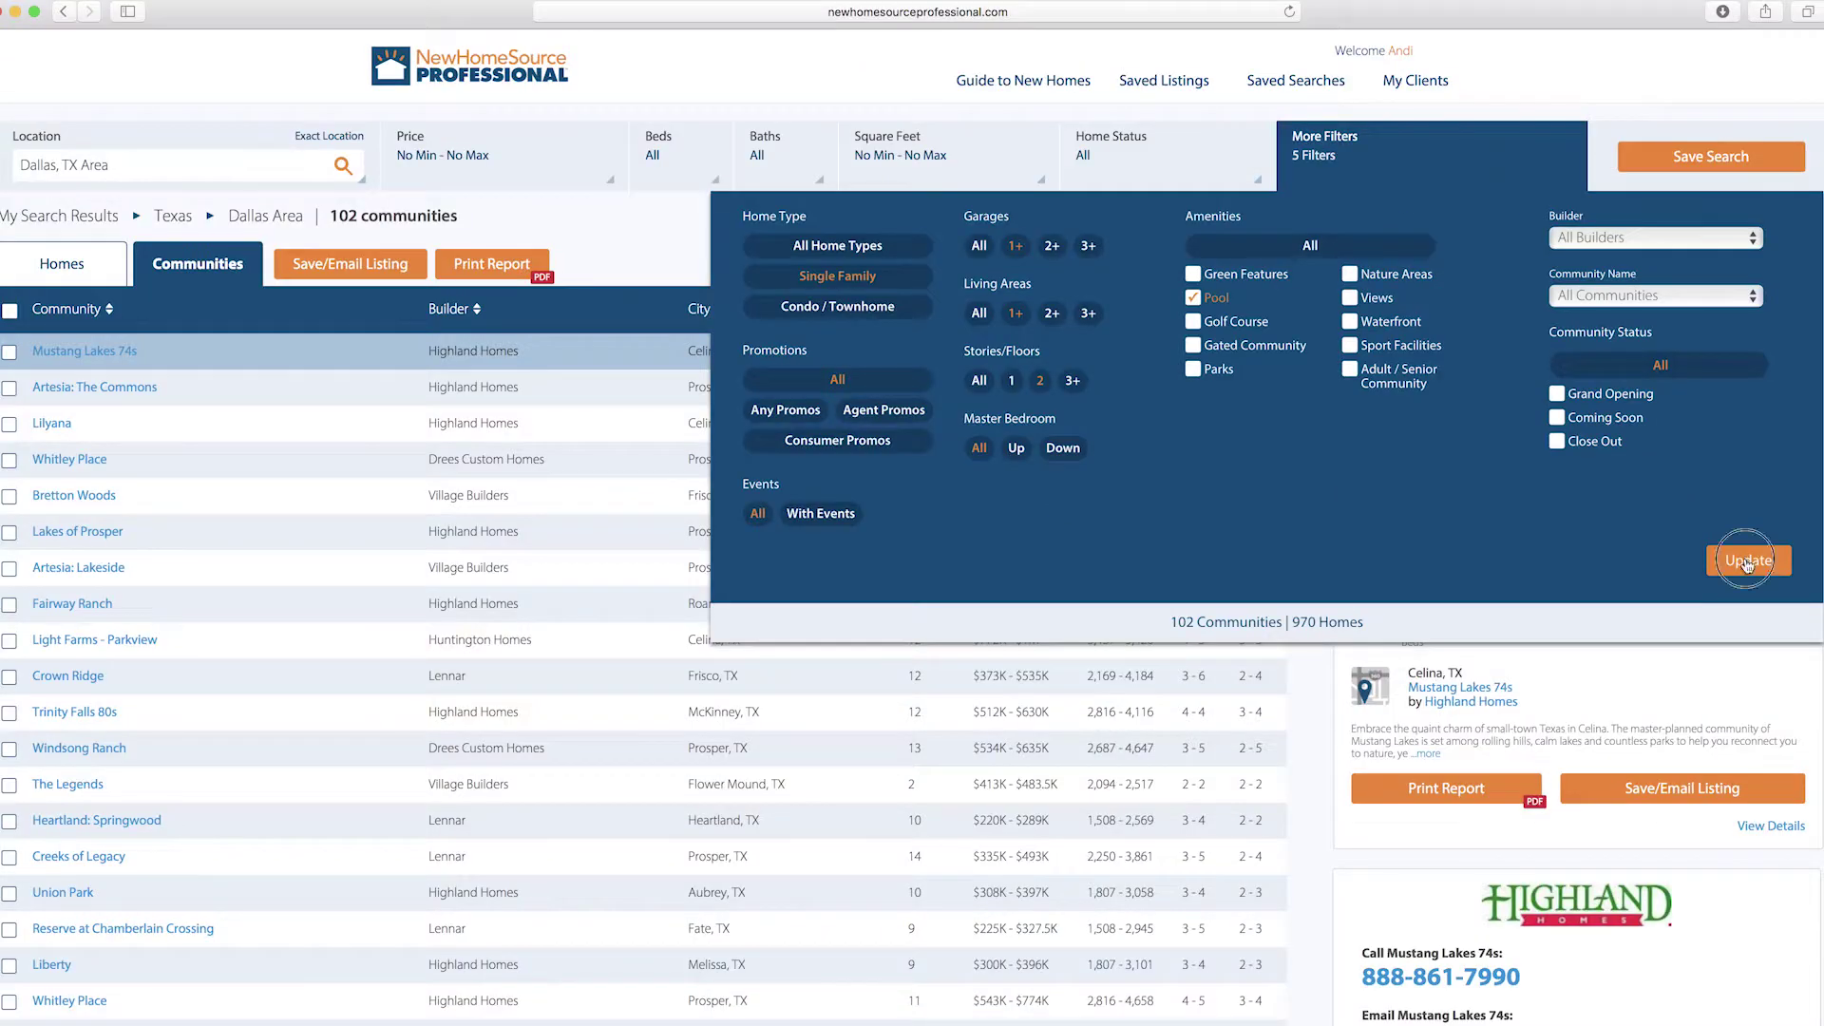
{"action": "left_click", "coordinate": [1659, 791]}
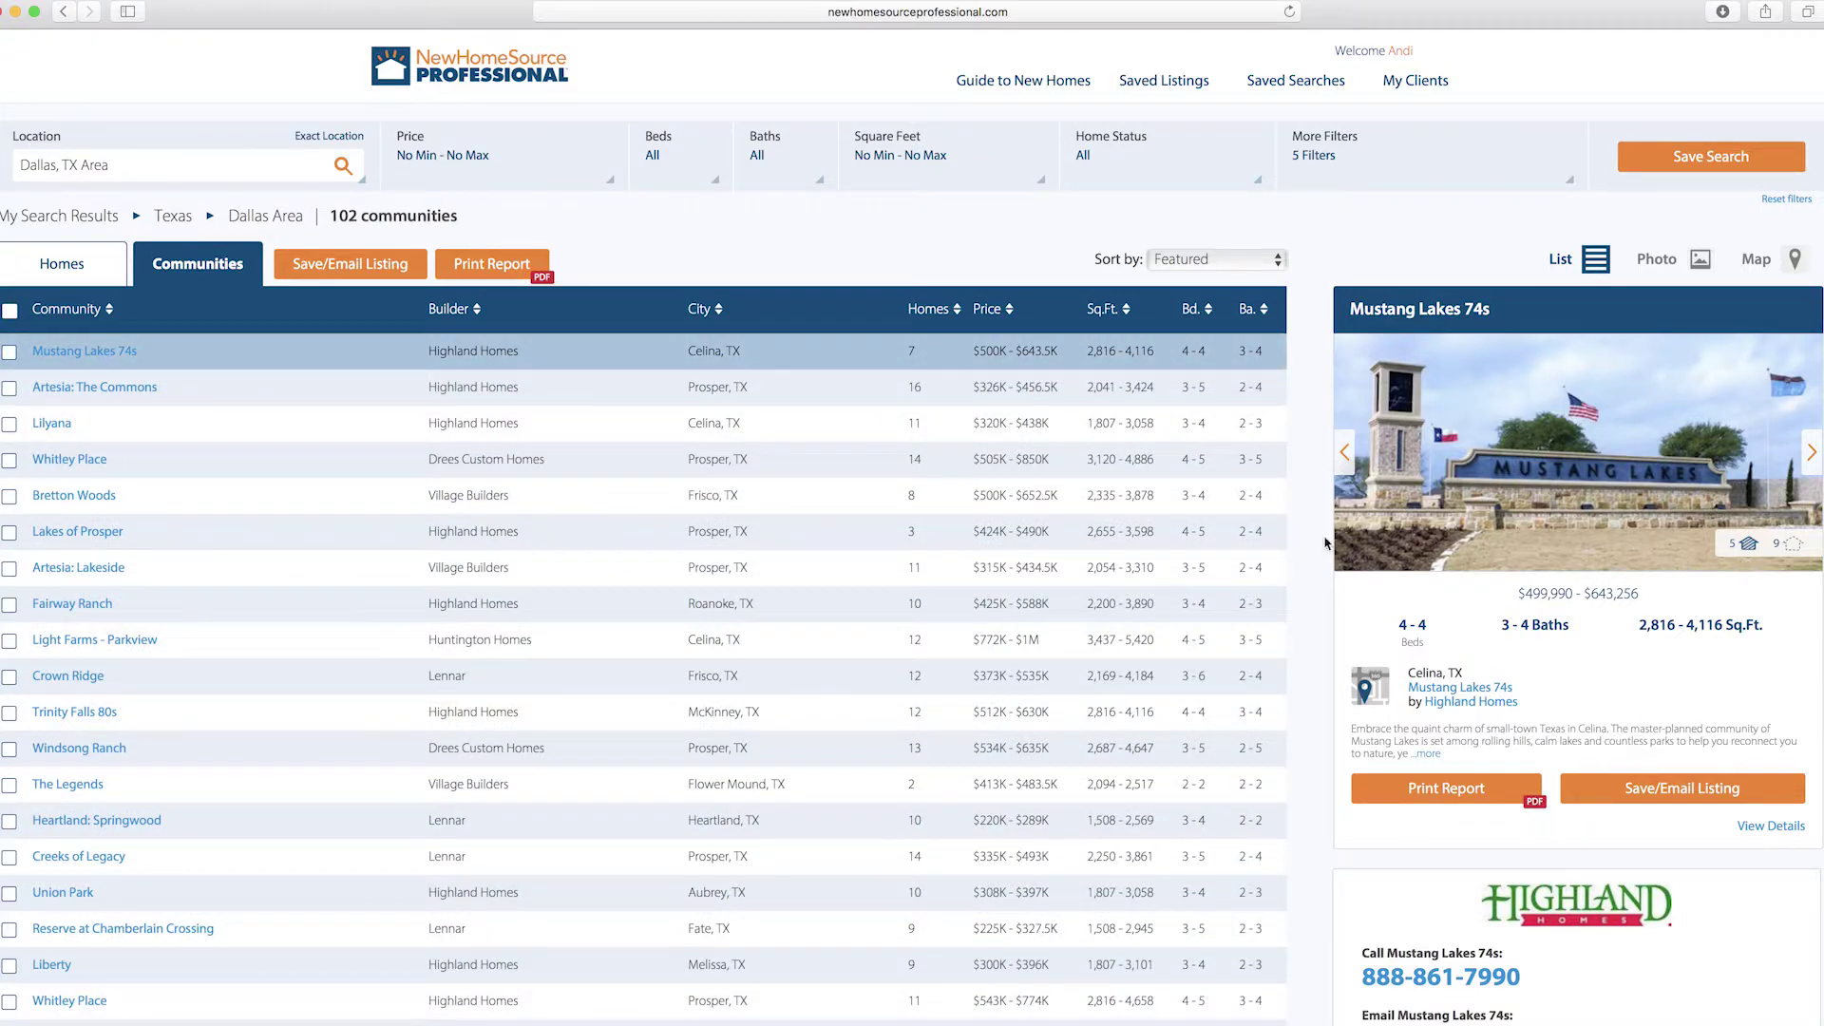
Step: Name the saved search 'Dallas' and assign it to client Me
{"action": "left_click", "coordinate": [1710, 158]}
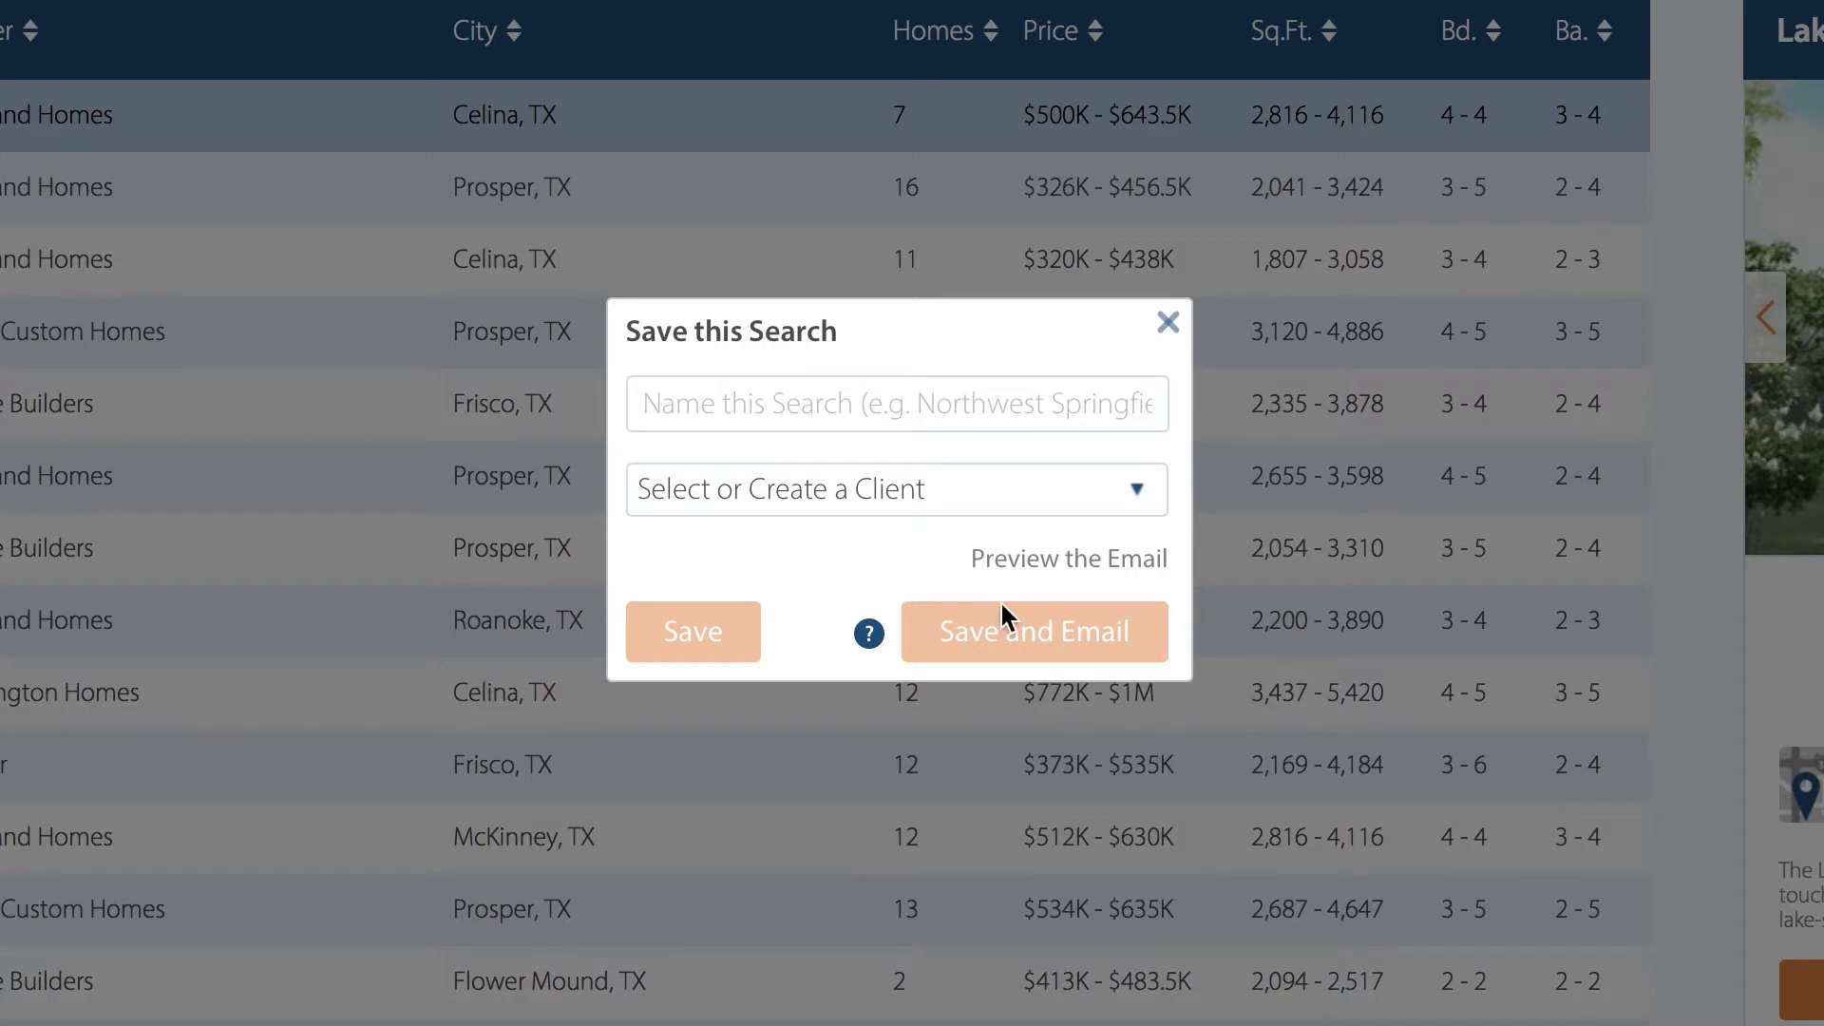
{"action": "type", "text": "Dallas"}
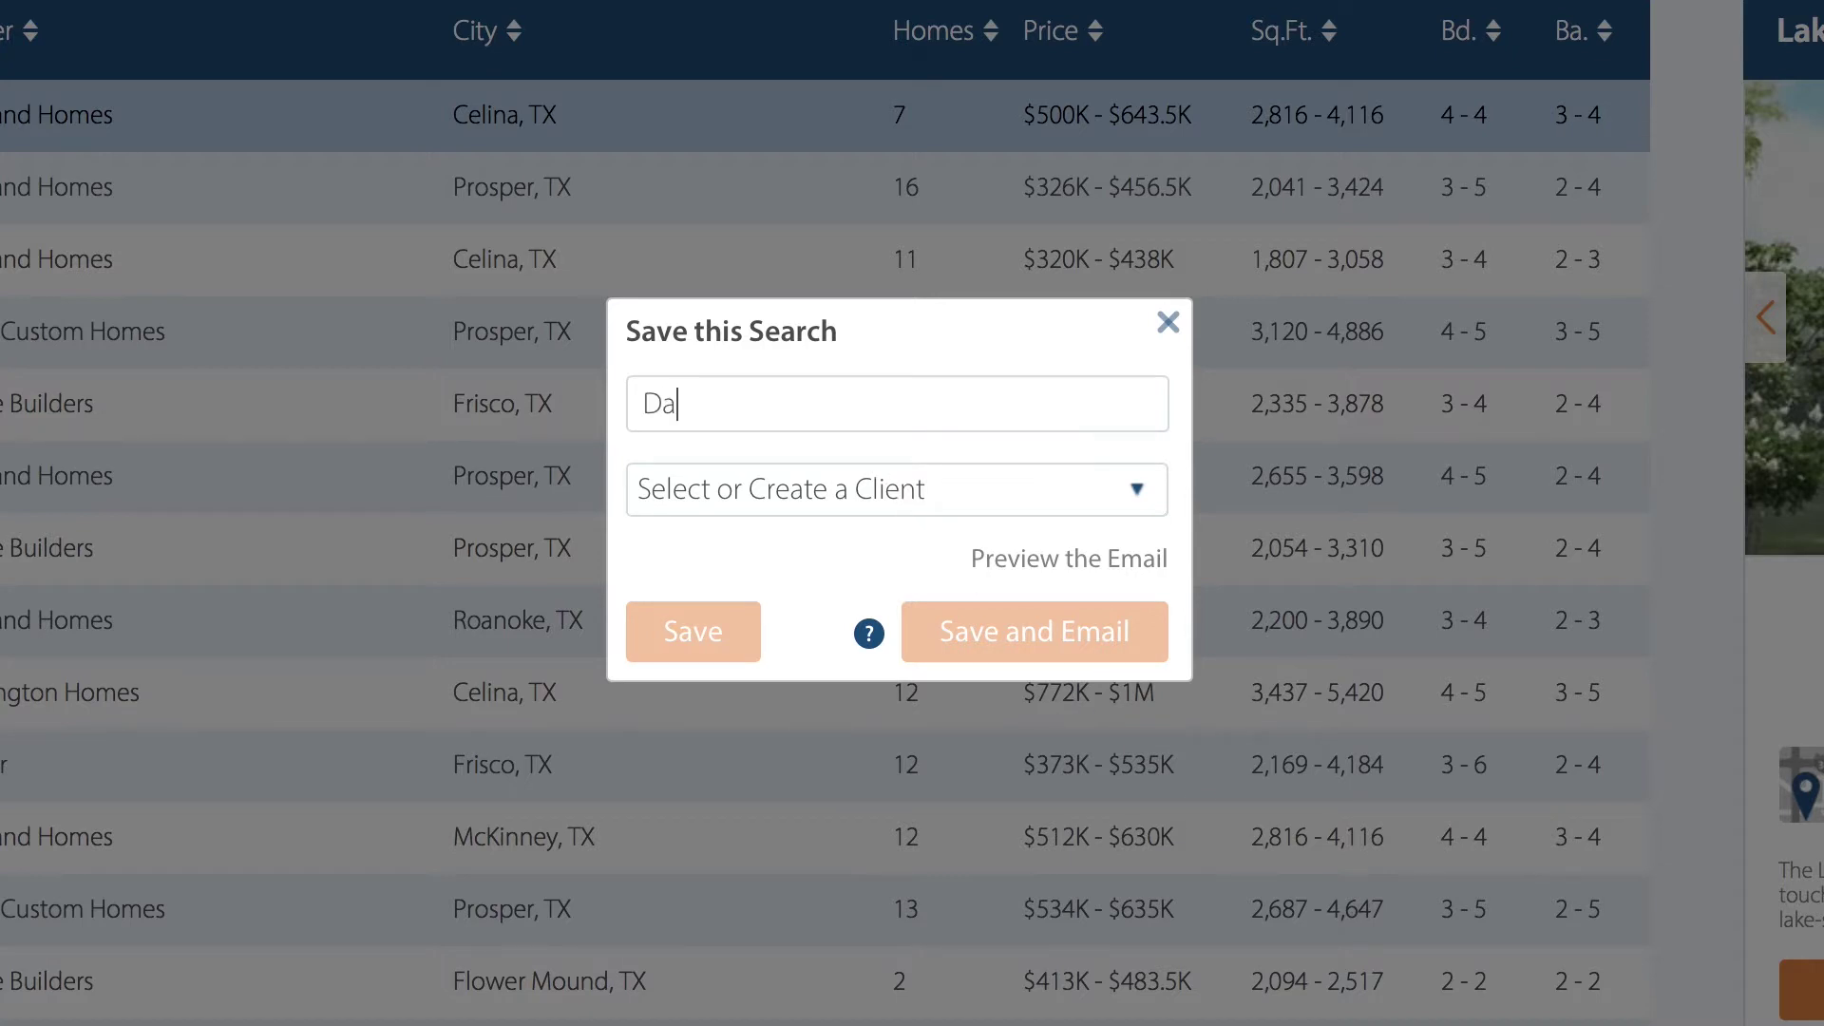
{"action": "left_click", "coordinate": [1137, 496]}
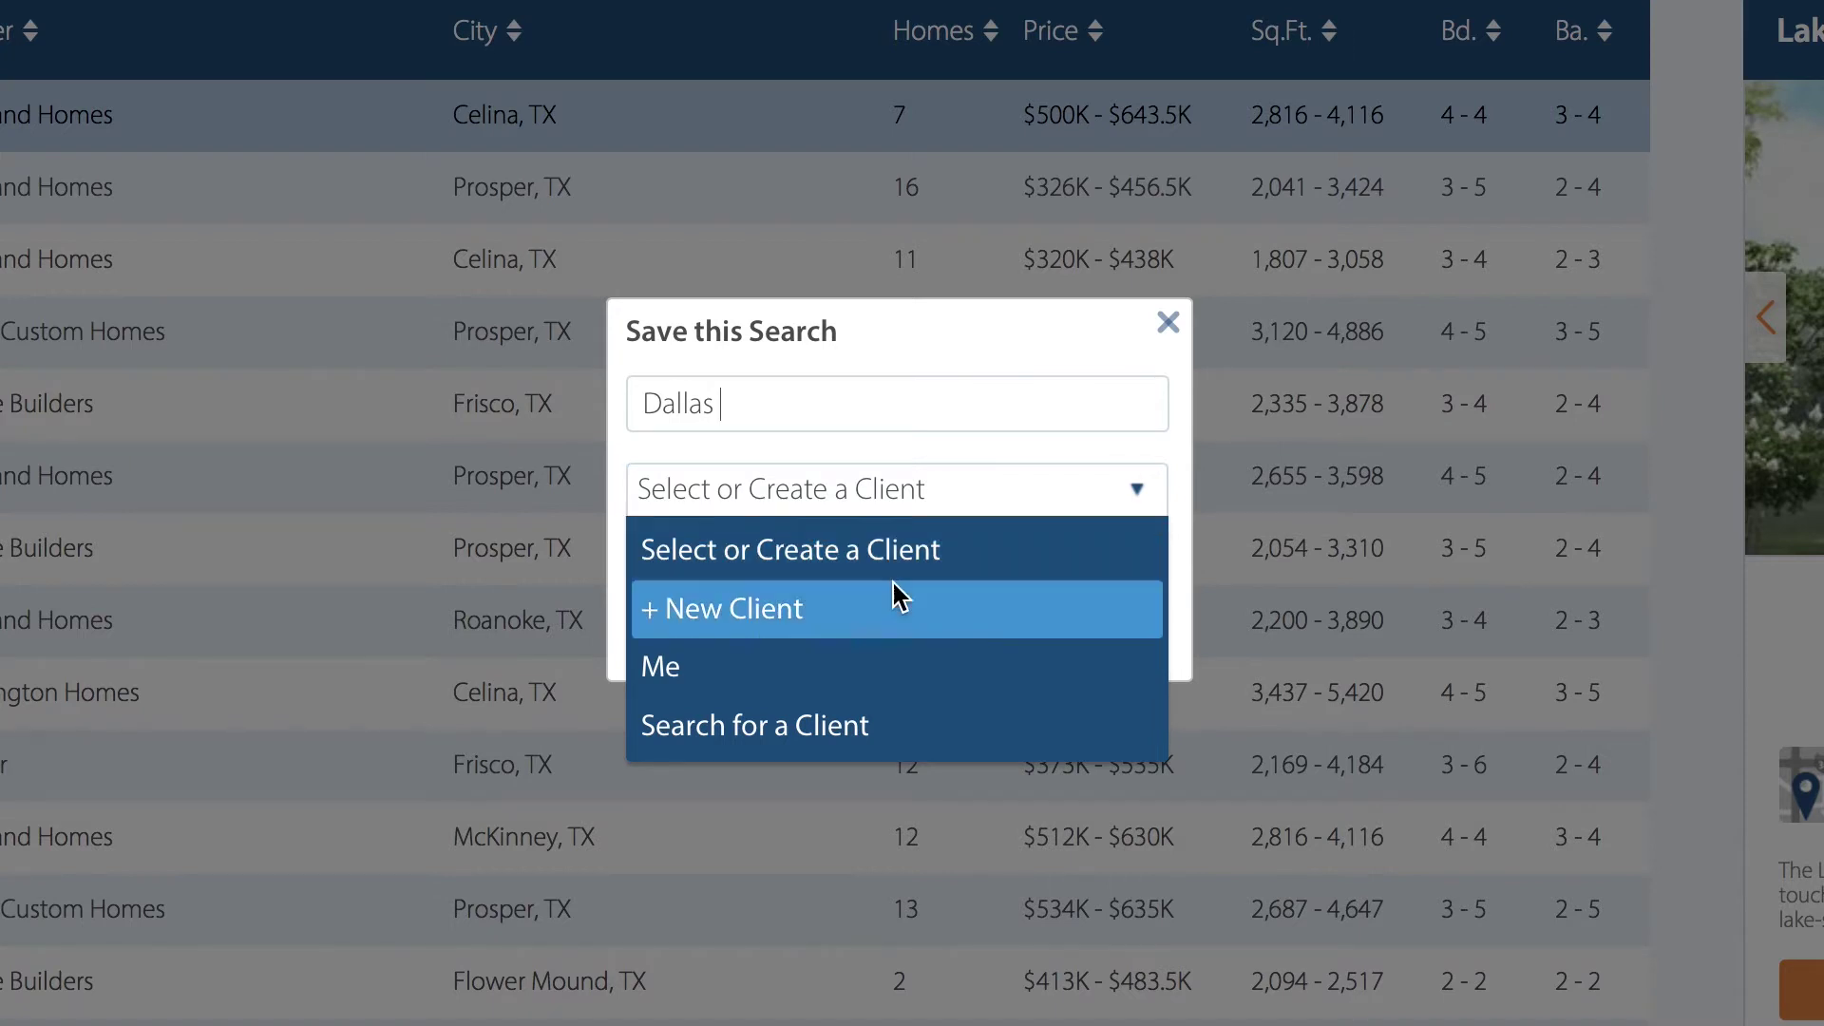
{"action": "left_click", "coordinate": [856, 666]}
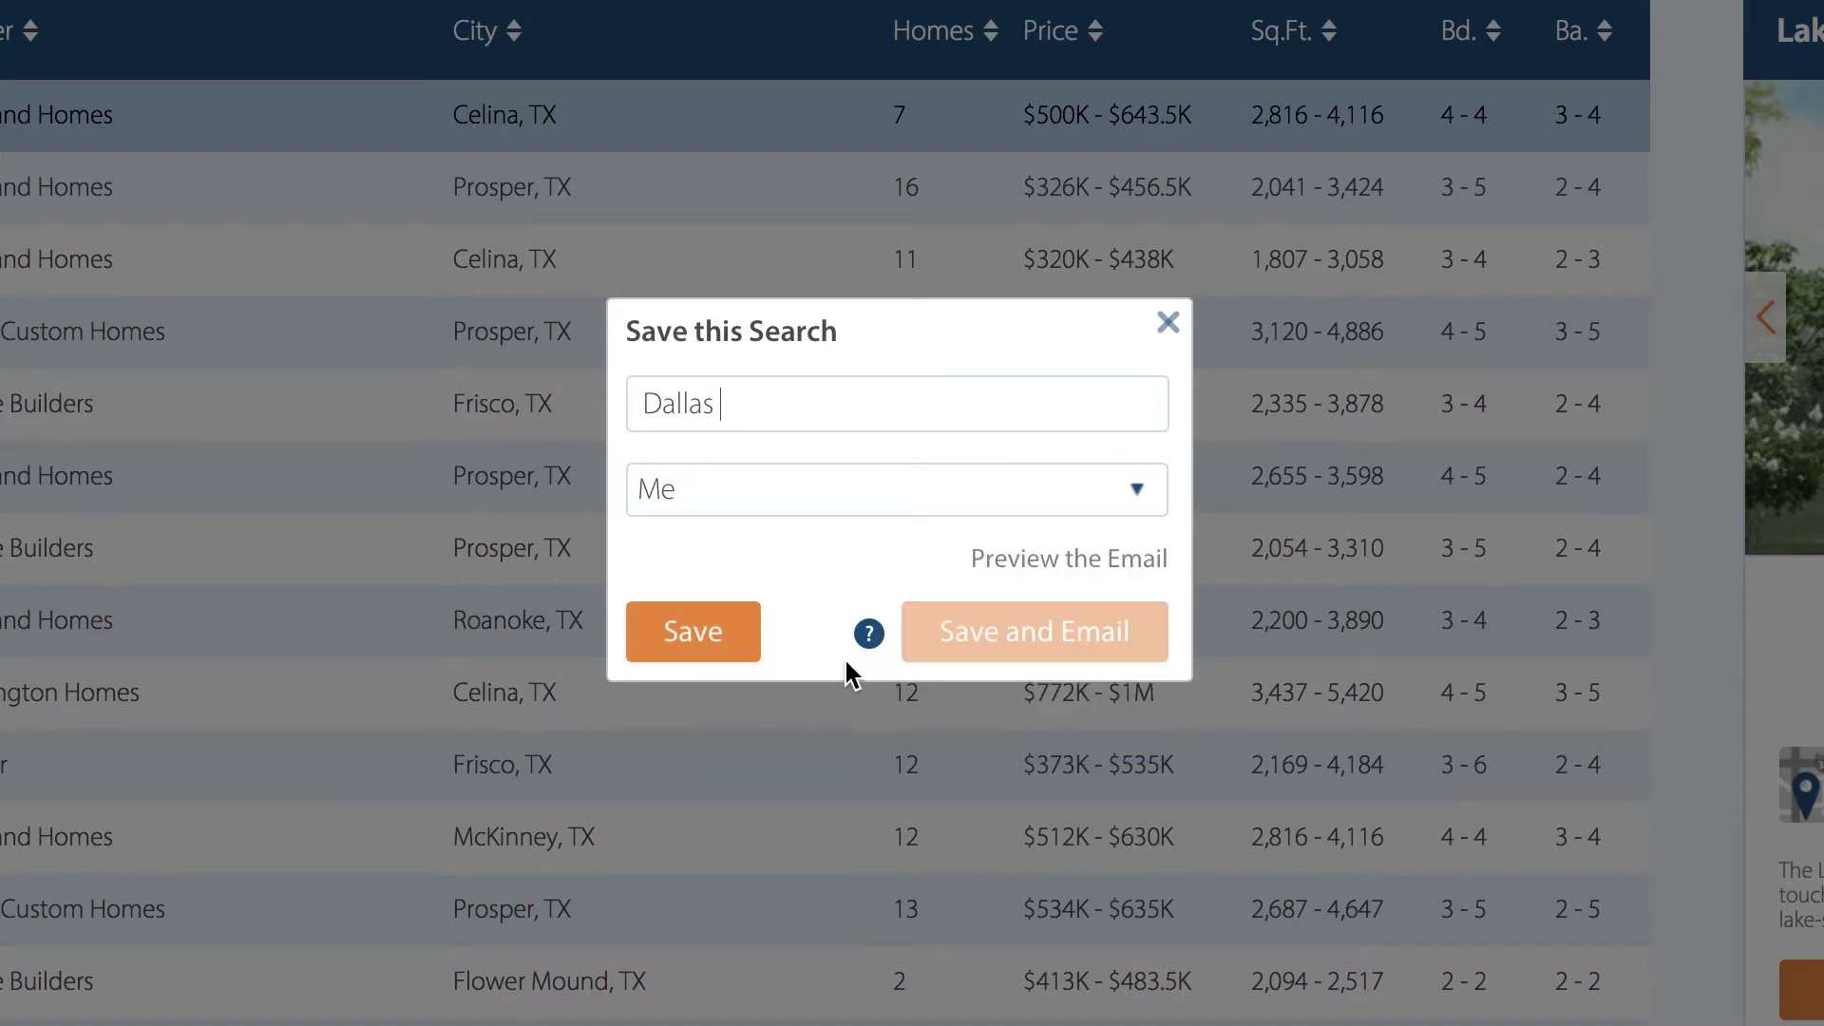